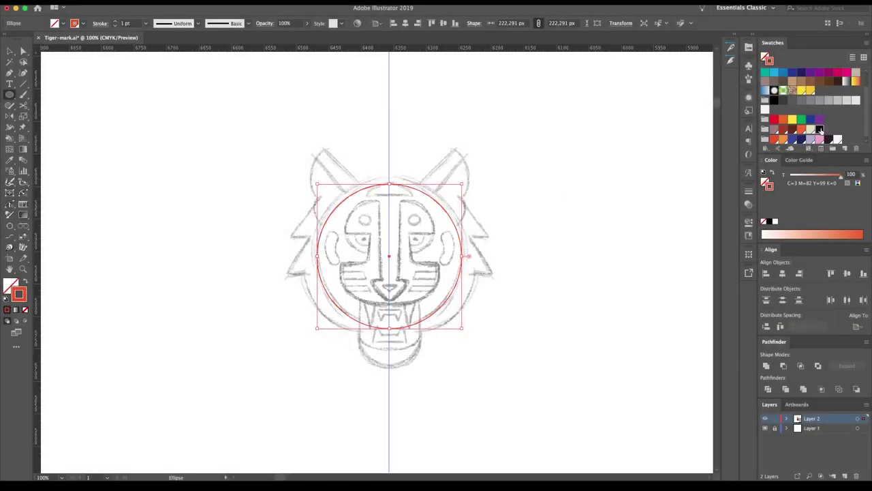
- Give the circle a black 3 pt outline, nudge it into place and delete the larger circle
{"action": "left_click", "coordinate": [820, 129]}
{"action": "left_click", "coordinate": [115, 20]}
{"action": "left_click", "coordinate": [115, 20]}
{"action": "key", "text": "v"}
{"action": "left_click_drag", "start_coordinate": [392, 328], "coordinate": [389, 339]}
{"action": "key", "text": "Delete"}
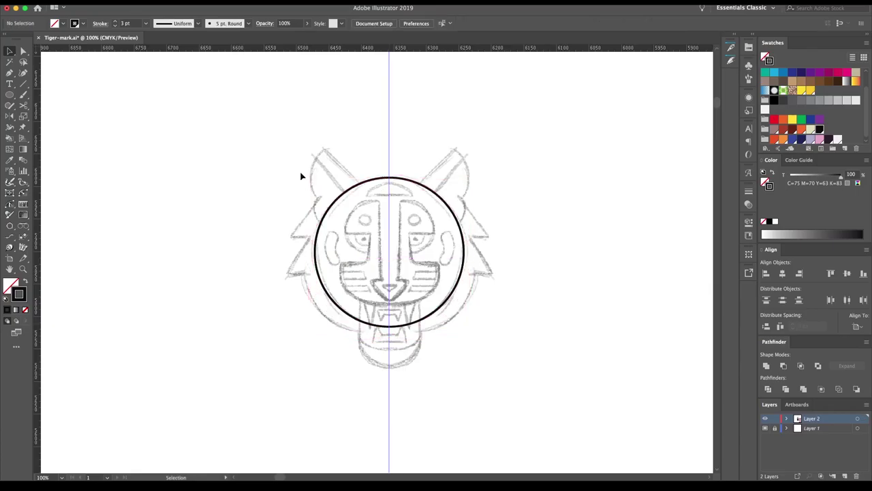
- Trace the angular left half of the tiger face with the Pen tool, from nose to brow
{"action": "left_click", "coordinate": [9, 73]}
{"action": "key", "text": "ctrl+equal"}
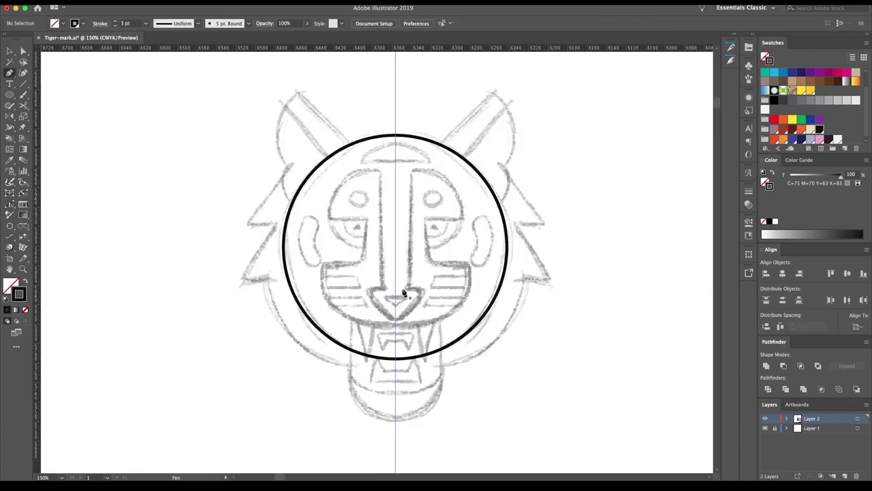
{"action": "mouse_move", "coordinate": [395, 289]}
{"action": "left_mouse_down"}
{"action": "mouse_move", "coordinate": [397, 326]}
{"action": "mouse_move", "coordinate": [411, 328]}
{"action": "left_mouse_up"}
{"action": "key", "text": "ctrl+shift+a"}
{"action": "key", "text": "a"}
{"action": "left_click", "coordinate": [384, 288]}
{"action": "left_click", "coordinate": [385, 169]}
{"action": "left_click", "coordinate": [326, 169]}
{"action": "left_click", "coordinate": [326, 218]}
{"action": "left_click", "coordinate": [368, 218]}
{"action": "left_click", "coordinate": [368, 262]}
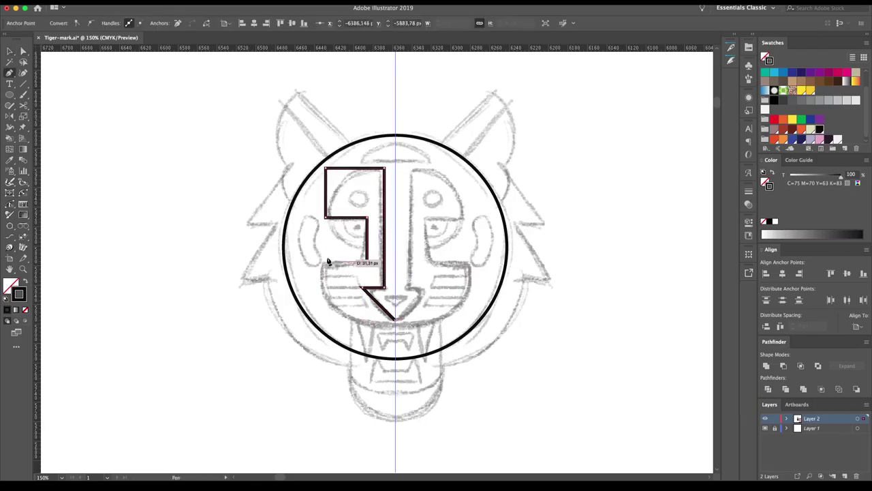
{"action": "left_click_drag", "start_coordinate": [397, 328], "coordinate": [397, 326]}
- Round the face shape's bottom-left, top-left and inner cheek corners with Direct Selection
{"action": "key", "text": "a"}
{"action": "left_click", "coordinate": [321, 322]}
{"action": "left_click_drag", "start_coordinate": [332, 311], "coordinate": [355, 299]}
{"action": "left_click", "coordinate": [326, 170]}
{"action": "left_click_drag", "start_coordinate": [335, 178], "coordinate": [402, 218]}
{"action": "left_click", "coordinate": [421, 222]}
{"action": "left_click", "coordinate": [366, 265]}
{"action": "left_click_drag", "start_coordinate": [363, 257], "coordinate": [368, 232]}
{"action": "left_click", "coordinate": [449, 222]}
- Add a brow circle trimmed to a forehead arc and a small eye circle, then select all shapes
{"action": "mouse_move", "coordinate": [326, 217]}
{"action": "left_mouse_down"}
{"action": "mouse_move", "coordinate": [368, 249]}
{"action": "mouse_move", "coordinate": [403, 198]}
{"action": "left_mouse_up"}
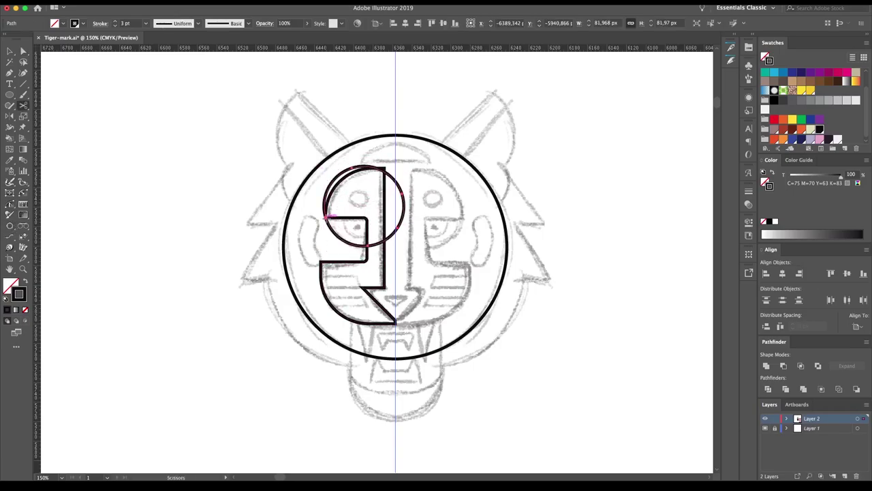
{"action": "key", "text": "a"}
{"action": "left_click", "coordinate": [378, 170]}
{"action": "key", "text": "Delete"}
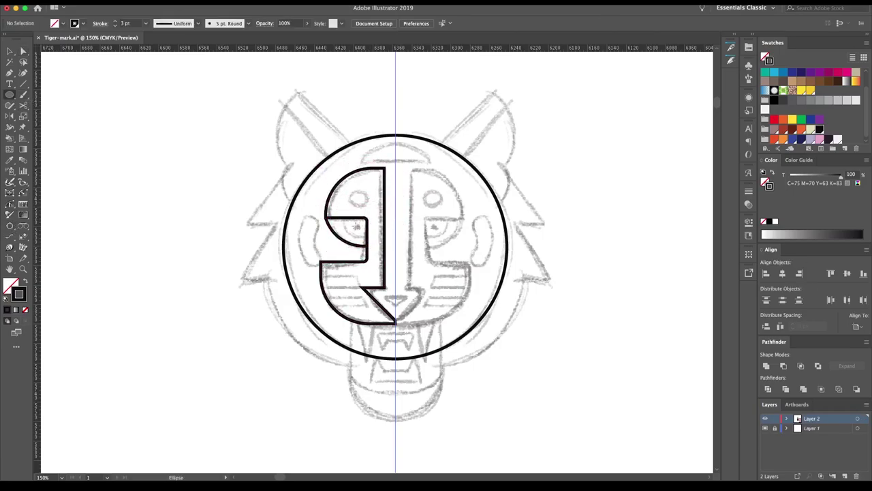
{"action": "left_click_drag", "start_coordinate": [357, 217], "coordinate": [375, 222]}
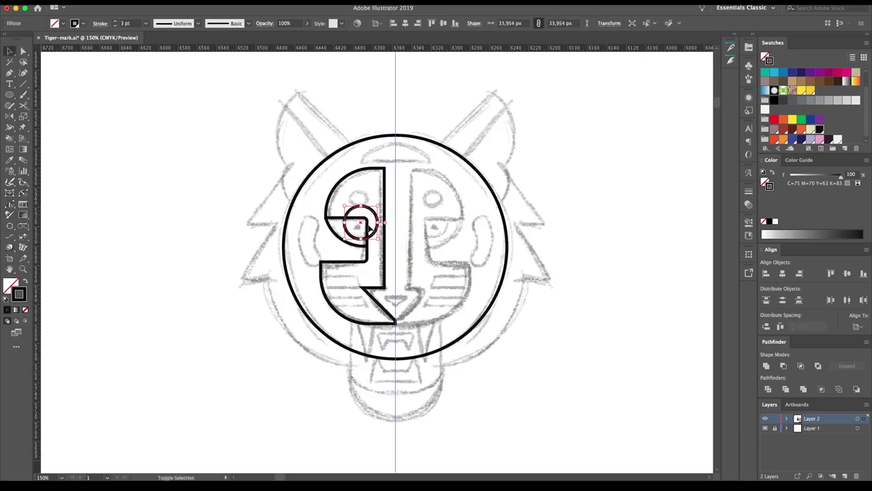
{"action": "key", "text": "ctrl+a"}
{"action": "key", "text": "shift+m"}
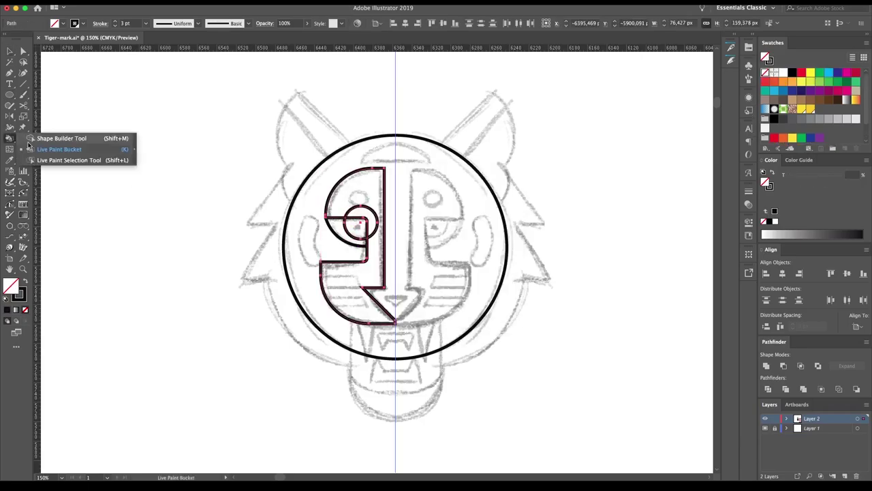
- Trim the eye circle and draw a small pupil inside it
{"action": "left_click", "coordinate": [373, 225], "text": "alt"}
{"action": "key", "text": "ctrl+shift+a"}
{"action": "key", "text": "l"}
{"action": "left_click_drag", "start_coordinate": [355, 225], "coordinate": [359, 228]}
{"action": "key", "text": "ctrl+shift+a"}
{"action": "key", "text": "v"}
- Create a −20 px Offset Path inset of the large face circle
{"action": "left_click_drag", "start_coordinate": [362, 198], "coordinate": [361, 197]}
{"action": "key", "text": "ctrl+shift+a"}
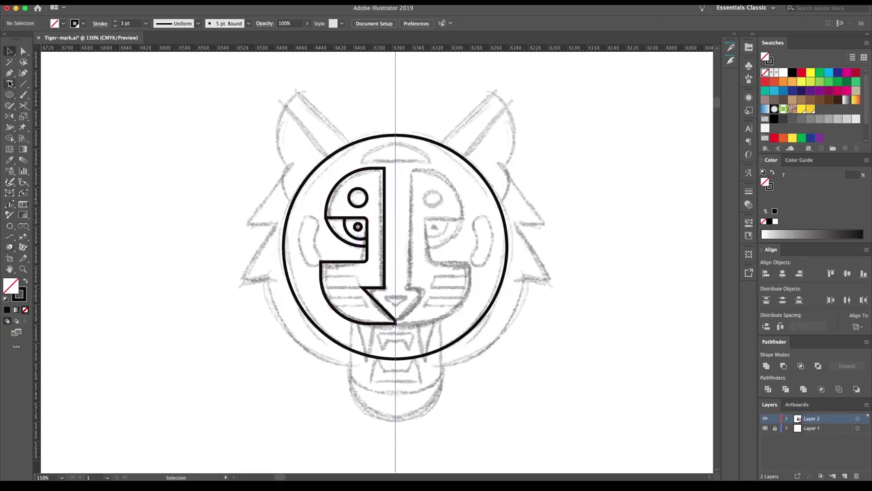
{"action": "left_click", "coordinate": [284, 246]}
{"action": "left_click", "coordinate": [109, 2]}
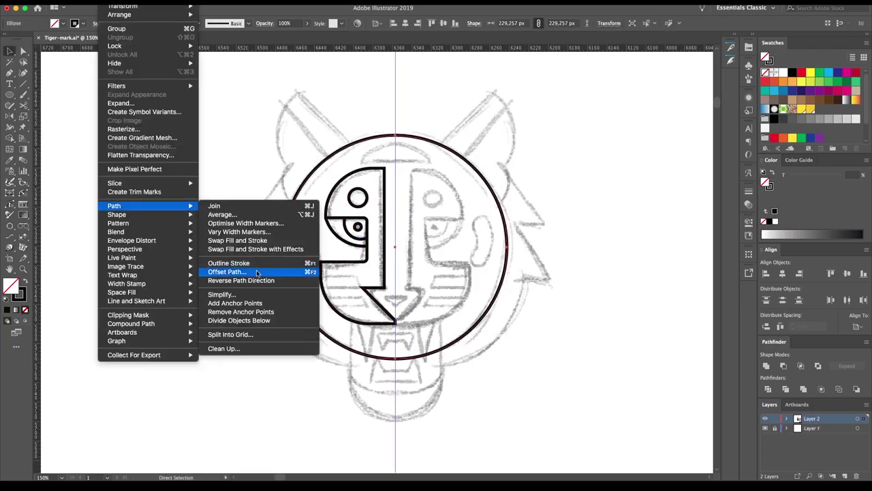
{"action": "left_click", "coordinate": [312, 272]}
{"action": "left_click", "coordinate": [377, 267]}
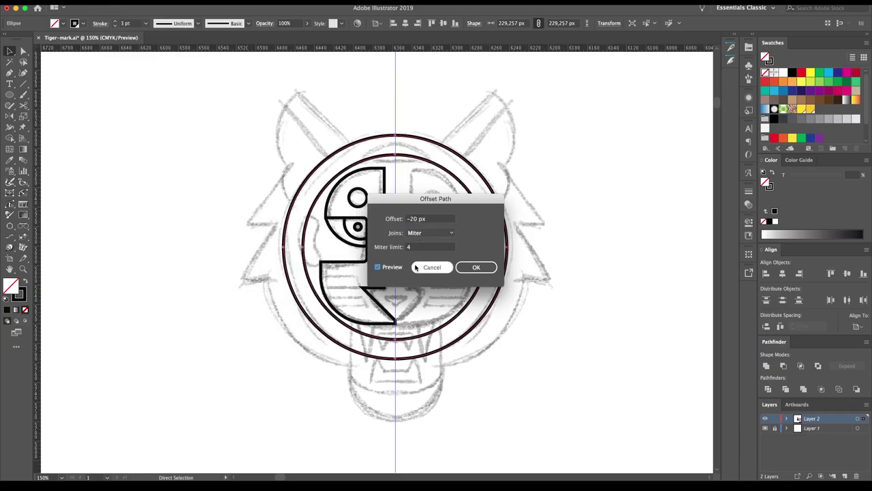
{"action": "left_click", "coordinate": [476, 267]}
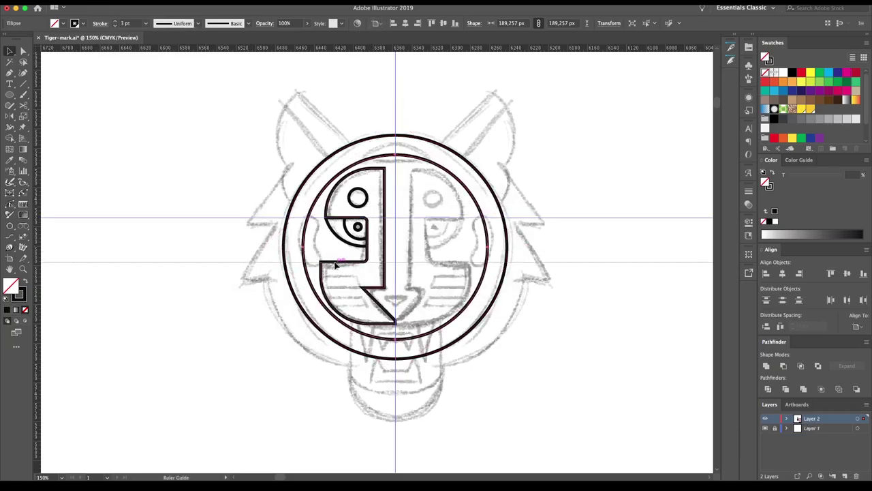
- Cut the inset circle down to the left cheek arc and give it a 15 pt stroke
{"action": "key", "text": "a"}
{"action": "key", "text": "Delete"}
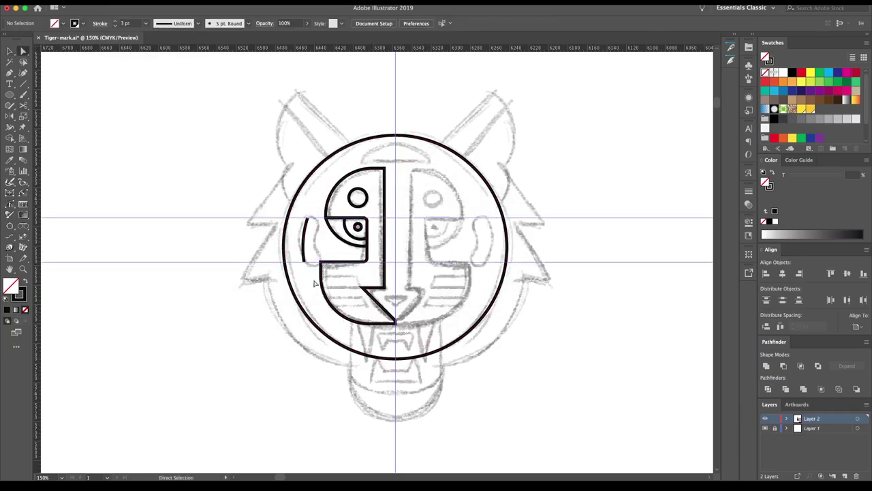
{"action": "left_click_drag", "start_coordinate": [169, 165], "coordinate": [314, 269]}
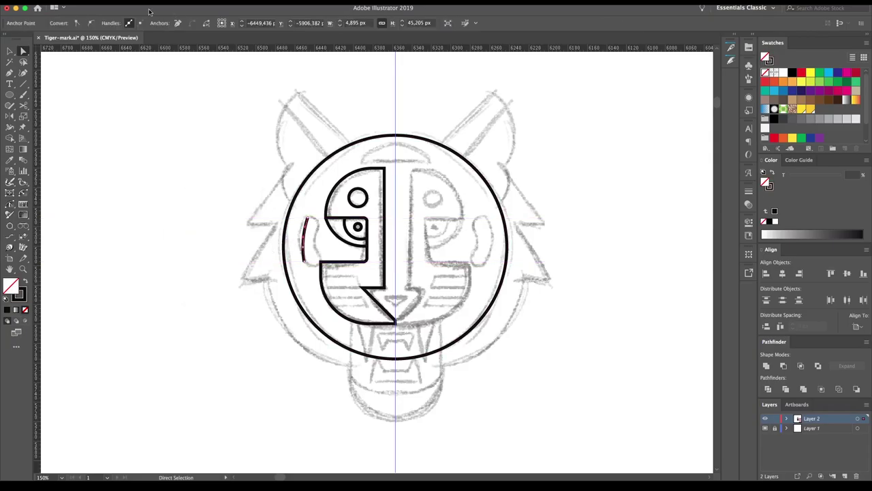
{"action": "key", "text": "v"}
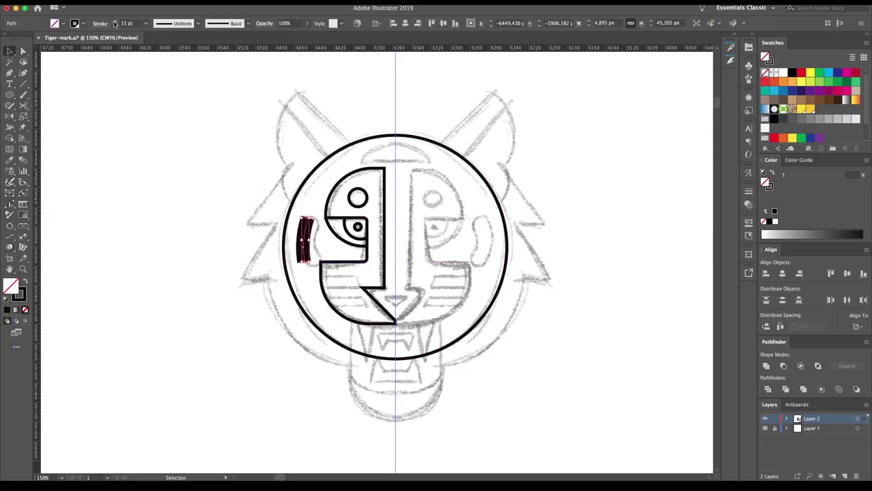
{"action": "left_click", "coordinate": [115, 23]}
{"action": "key", "text": "ctrl+shift+a"}
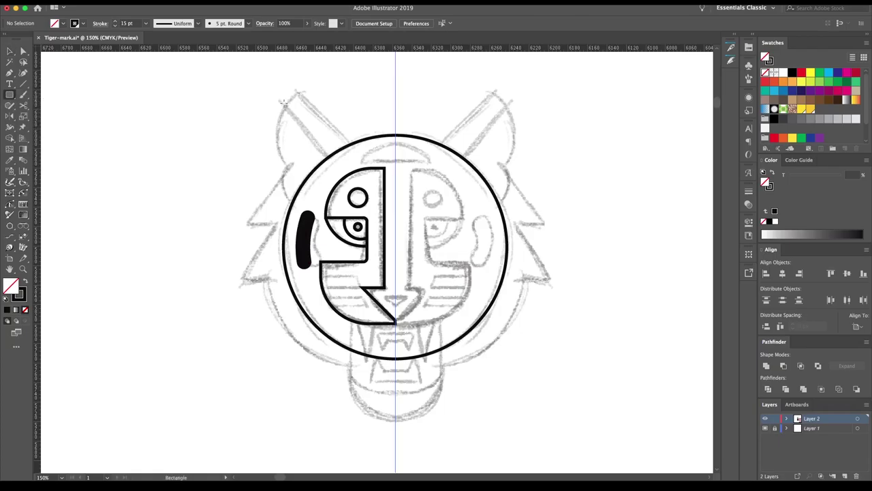
- Make a small forehead wedge from a rectangle with one corner deleted
{"action": "left_click_drag", "start_coordinate": [395, 157], "coordinate": [395, 162]}
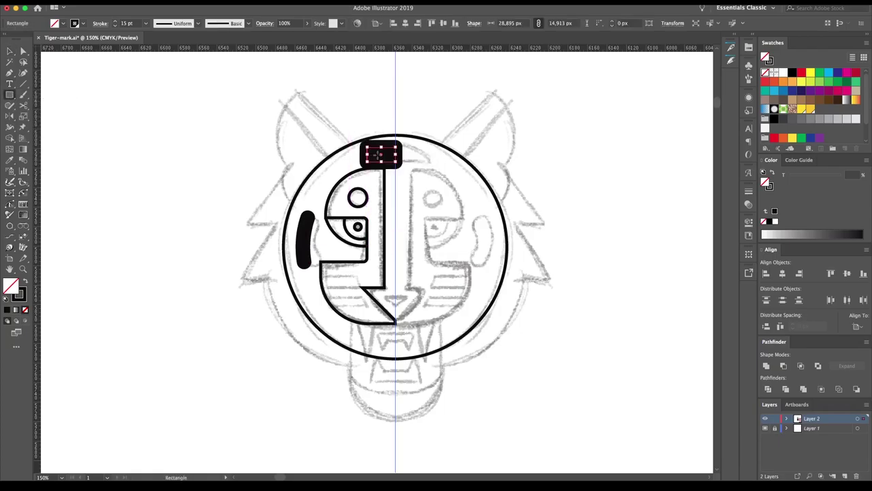
{"action": "key", "text": "a"}
{"action": "key", "text": "Delete"}
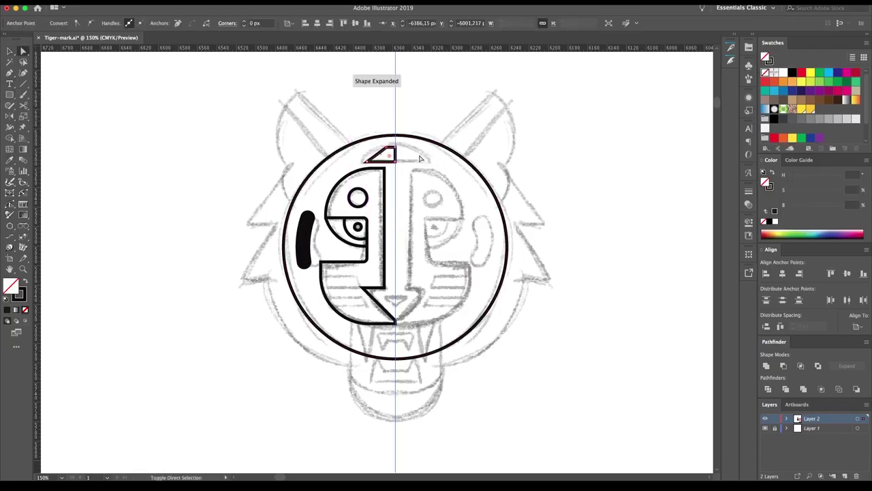
{"action": "key", "text": "v"}
{"action": "left_click", "coordinate": [420, 158]}
{"action": "key", "text": "ctrl+z"}
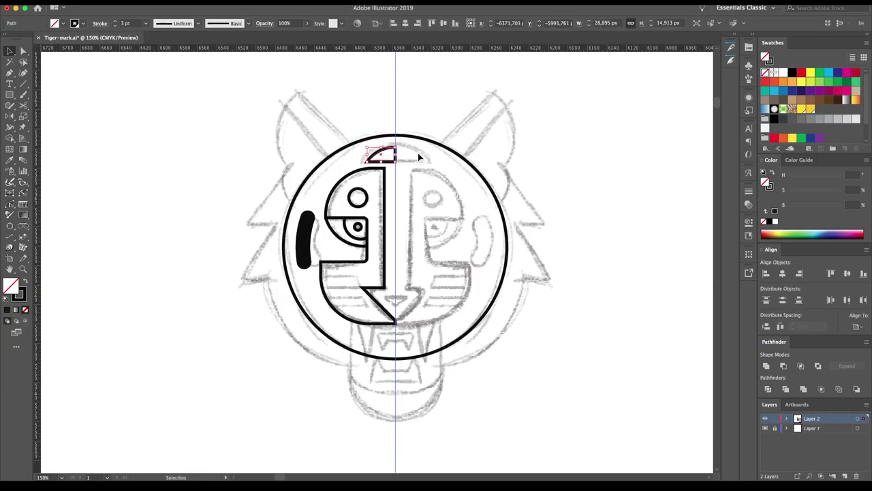
{"action": "left_click", "coordinate": [420, 158]}
- Add horizontal stripes across the lower face, trimming their ends outside the face
{"action": "key", "text": "m"}
{"action": "mouse_move", "coordinate": [316, 276]}
{"action": "left_mouse_down"}
{"action": "mouse_move", "coordinate": [357, 282]}
{"action": "mouse_move", "coordinate": [353, 306]}
{"action": "left_mouse_up"}
{"action": "key", "text": "v"}
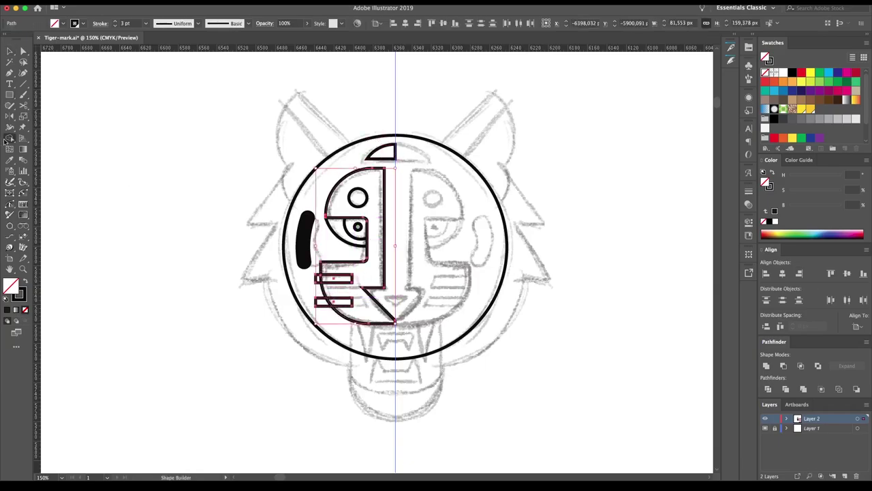
{"action": "left_click", "coordinate": [316, 301], "text": "alt"}
{"action": "key", "text": "v"}
{"action": "left_click", "coordinate": [161, 258]}
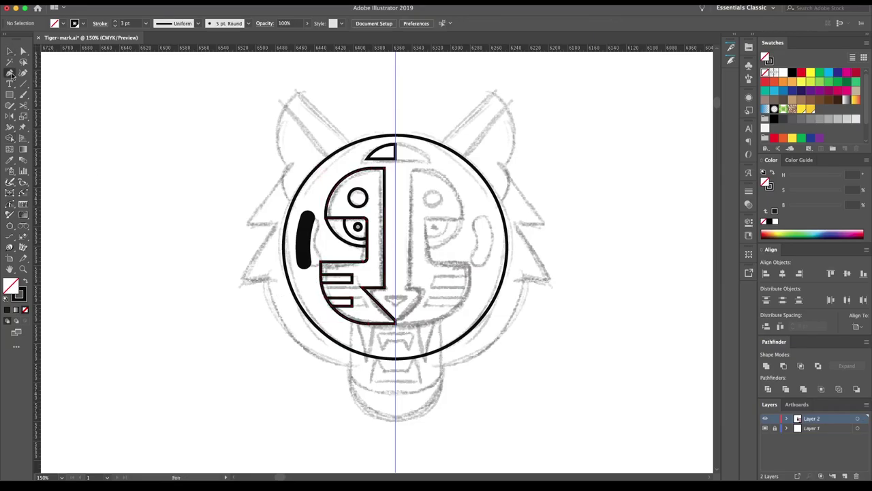
- Build the left ear from a straight edge and a circle cut with Scissors
{"action": "left_click", "coordinate": [354, 146]}
{"action": "left_click", "coordinate": [288, 80]}
{"action": "key", "text": "v"}
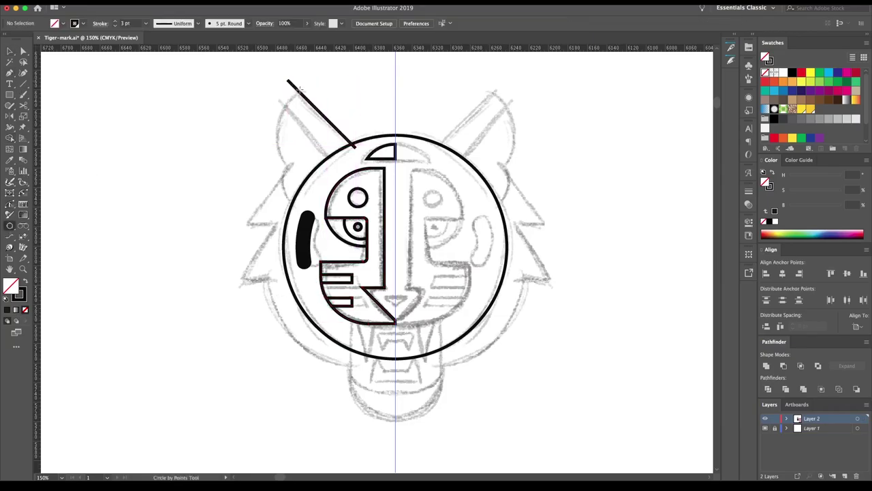
{"action": "left_click_drag", "start_coordinate": [276, 77], "coordinate": [392, 192]}
{"action": "left_click_drag", "start_coordinate": [285, 154], "coordinate": [342, 211]}
{"action": "key", "text": "c"}
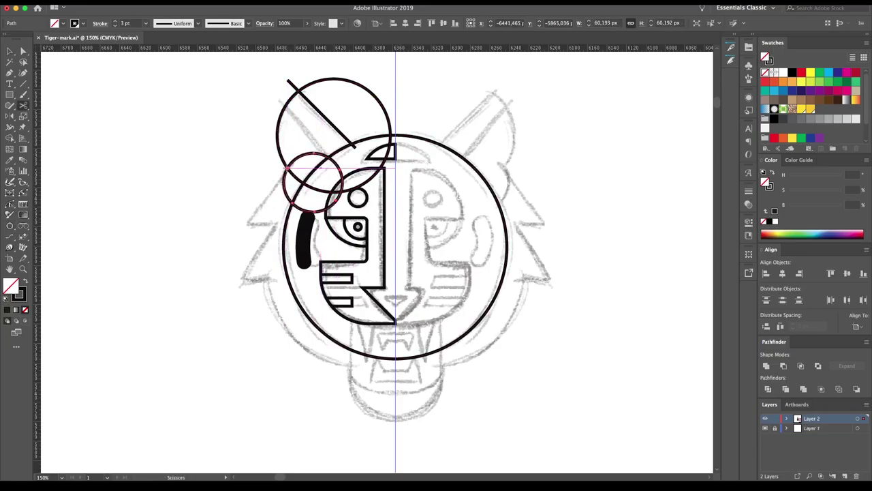
{"action": "left_click", "coordinate": [298, 89]}
{"action": "left_click", "coordinate": [286, 166]}
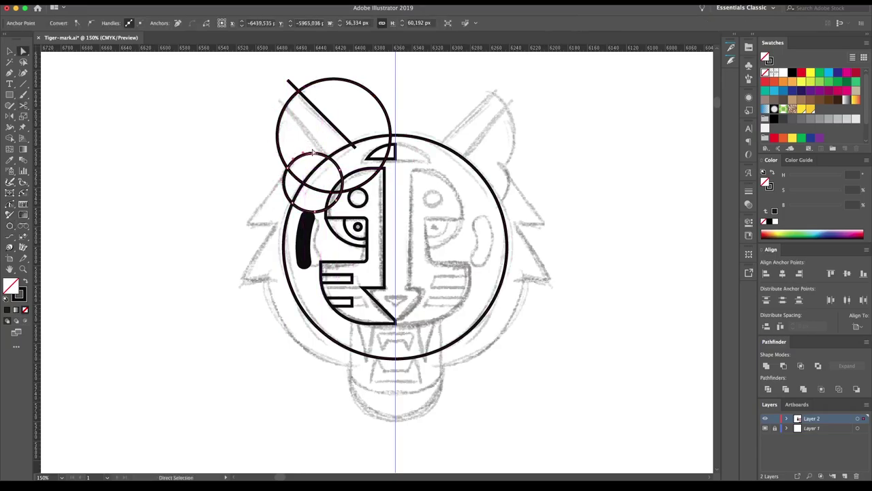
{"action": "key", "text": "Delete"}
{"action": "key", "text": "Delete"}
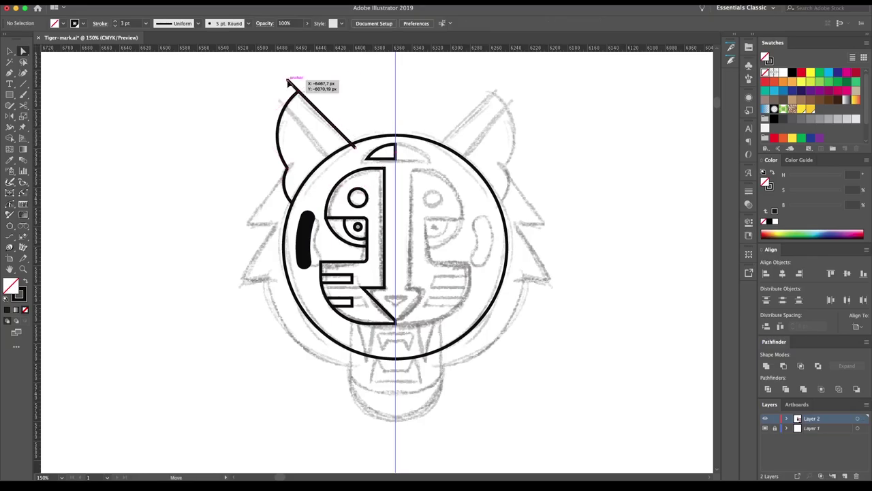
{"action": "left_click_drag", "start_coordinate": [289, 83], "coordinate": [290, 84]}
{"action": "key", "text": "ctrl+z"}
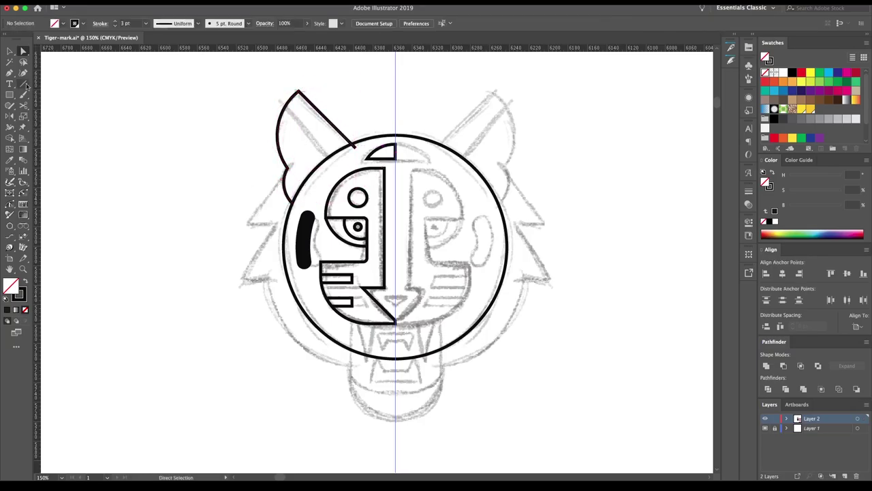
- Draw the zig-zag cheek fur spike path continuing from the ear's end
{"action": "left_click_drag", "start_coordinate": [290, 173], "coordinate": [244, 225]}
{"action": "left_click", "coordinate": [230, 223]}
{"action": "left_click", "coordinate": [276, 224]}
{"action": "left_click", "coordinate": [210, 287]}
{"action": "left_click", "coordinate": [266, 287]}
{"action": "key", "text": "v"}
{"action": "left_click", "coordinate": [156, 277]}
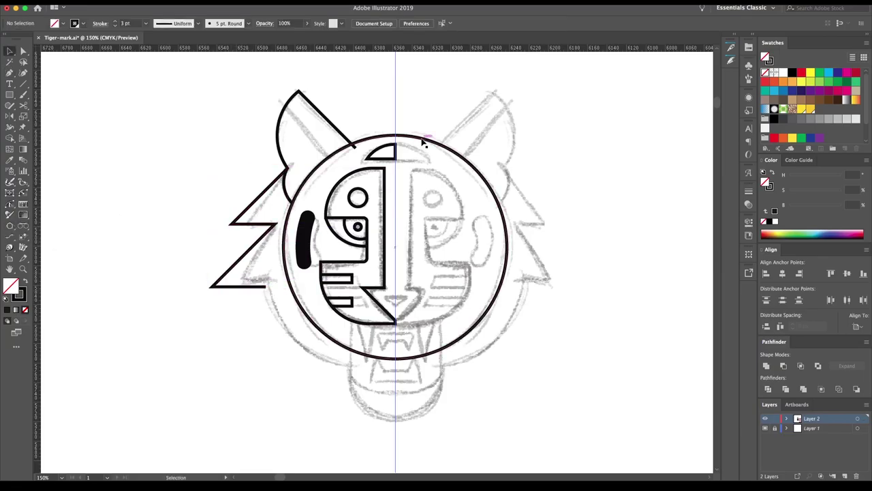
{"action": "key", "text": "a"}
{"action": "left_click", "coordinate": [278, 287]}
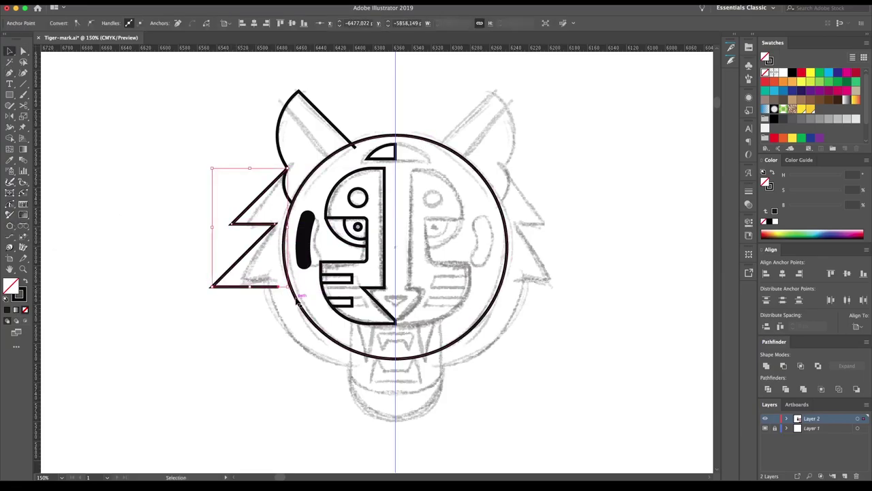
- Draw a large circle around the face and cut it to its lower-left arc
{"action": "key", "text": "l"}
{"action": "left_click_drag", "start_coordinate": [395, 247], "coordinate": [395, 116]}
{"action": "left_click", "coordinate": [270, 285]}
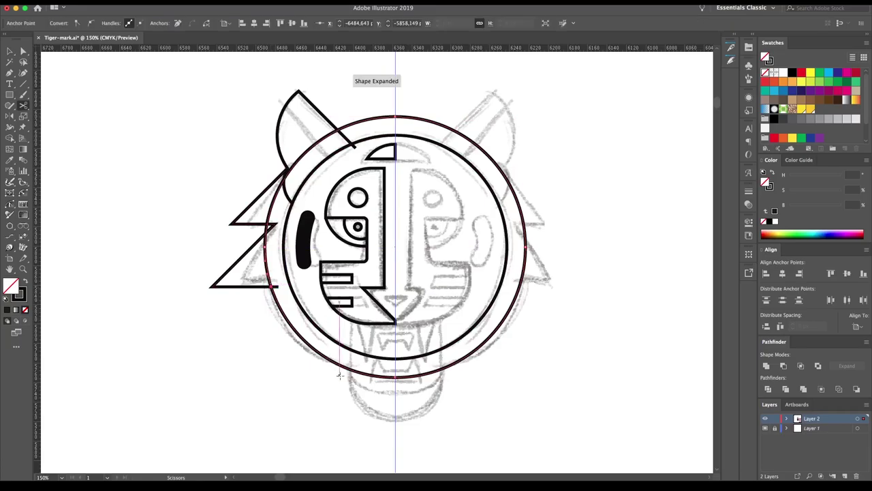
{"action": "left_click", "coordinate": [351, 367]}
{"action": "key", "text": "a"}
{"action": "key", "text": "Delete"}
{"action": "key", "text": "Delete"}
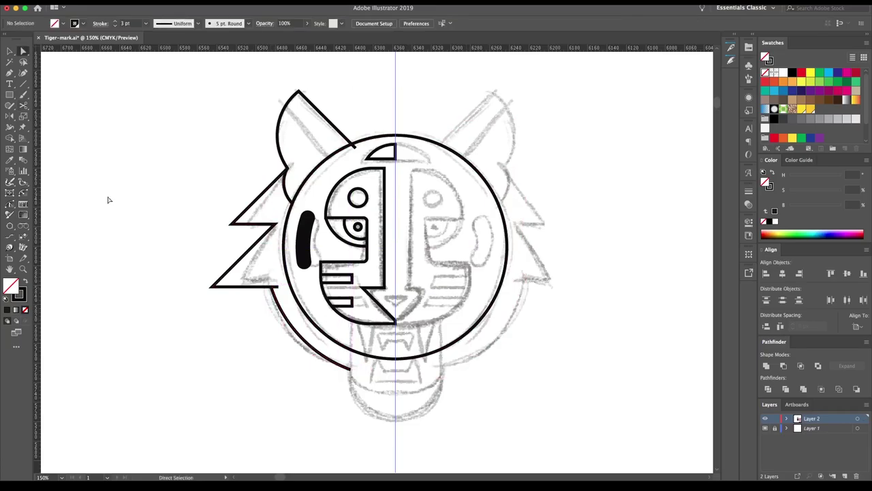
- Round the sharp corners of the left mane zig-zag and draw a lower jaw rectangle
{"action": "left_click_drag", "start_coordinate": [221, 281], "coordinate": [230, 275]}
{"action": "left_click", "coordinate": [89, 156]}
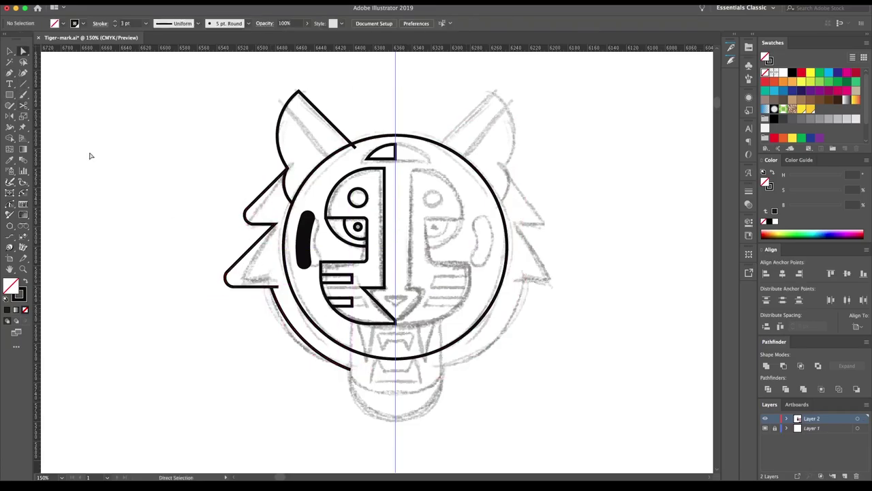
{"action": "mouse_move", "coordinate": [378, 384]}
{"action": "left_mouse_down"}
{"action": "mouse_move", "coordinate": [395, 423]}
{"action": "mouse_move", "coordinate": [367, 377]}
{"action": "left_mouse_up"}
- Round the jaw rectangle's corner and stretch it up to meet the face
{"action": "key", "text": "a"}
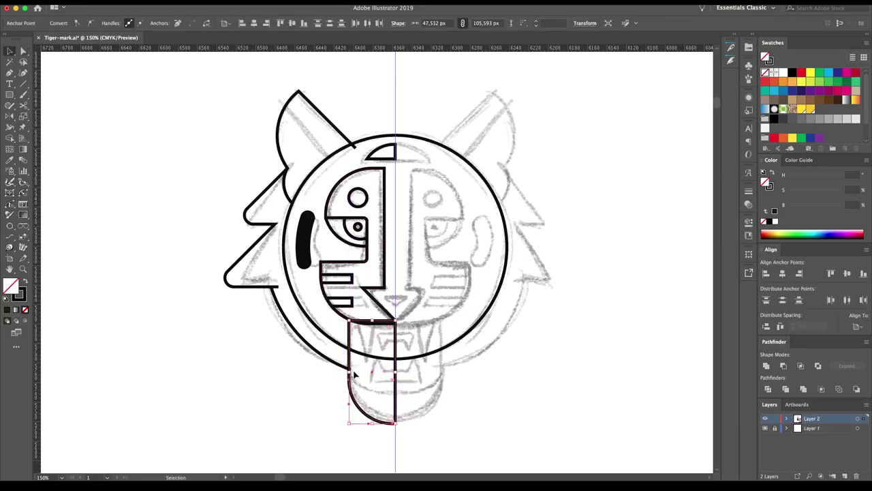
{"action": "left_click", "coordinate": [366, 377]}
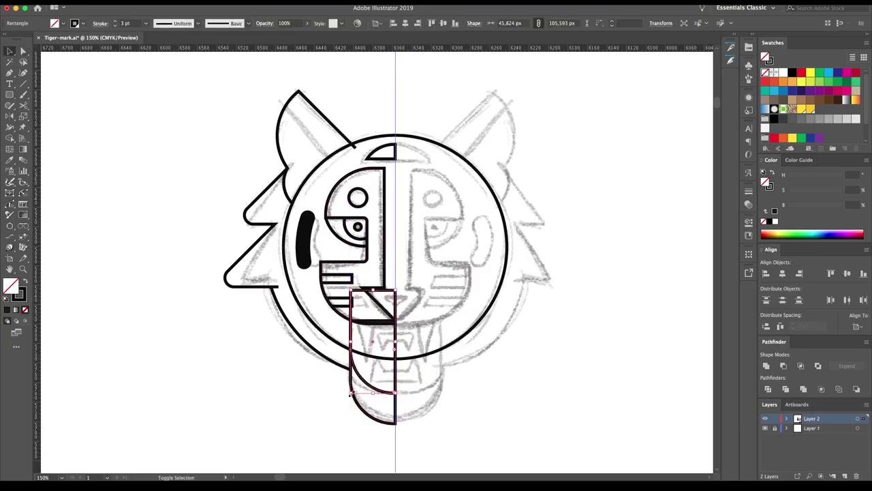
{"action": "left_click", "coordinate": [374, 392]}
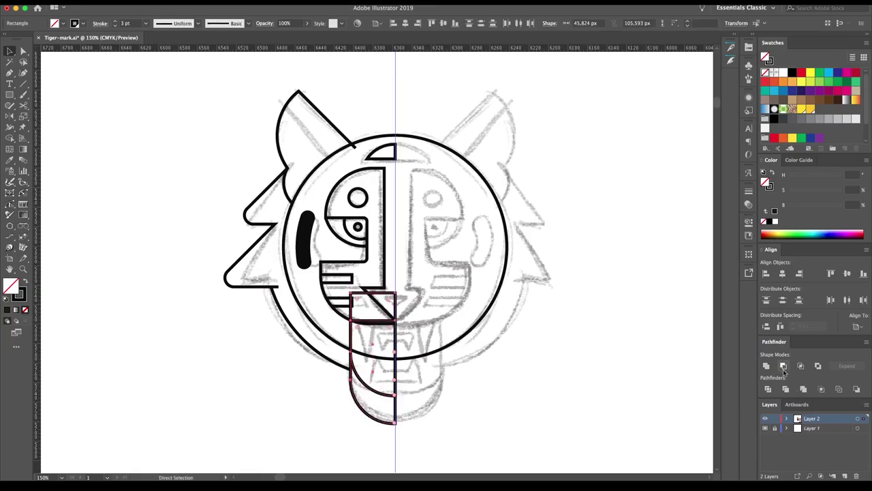
{"action": "left_click_drag", "start_coordinate": [373, 352], "coordinate": [376, 310]}
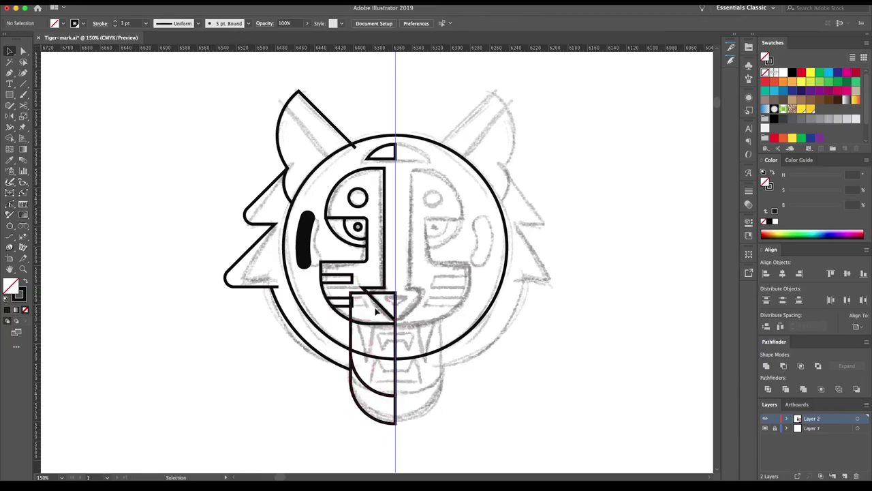
- Delete the big circle's right half and merge the left-half paths with Shape Builder
{"action": "left_click", "coordinate": [365, 358]}
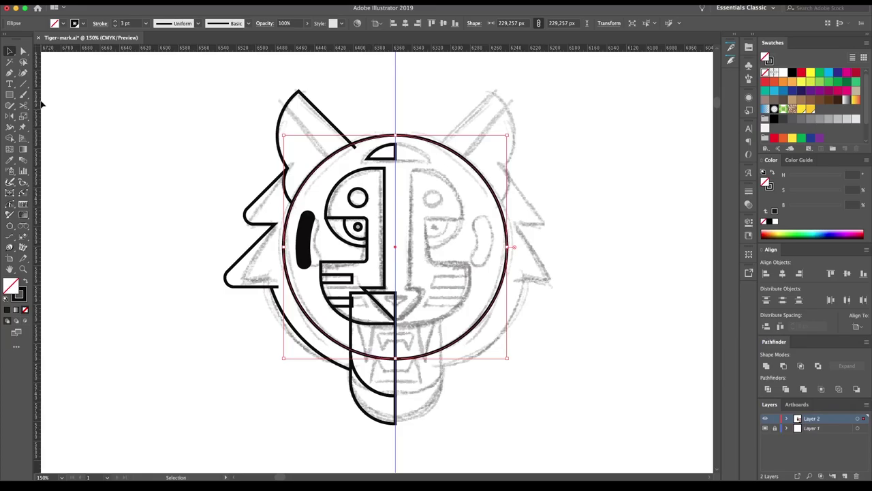
{"action": "left_click_drag", "start_coordinate": [394, 84], "coordinate": [545, 384]}
{"action": "key", "text": "Delete"}
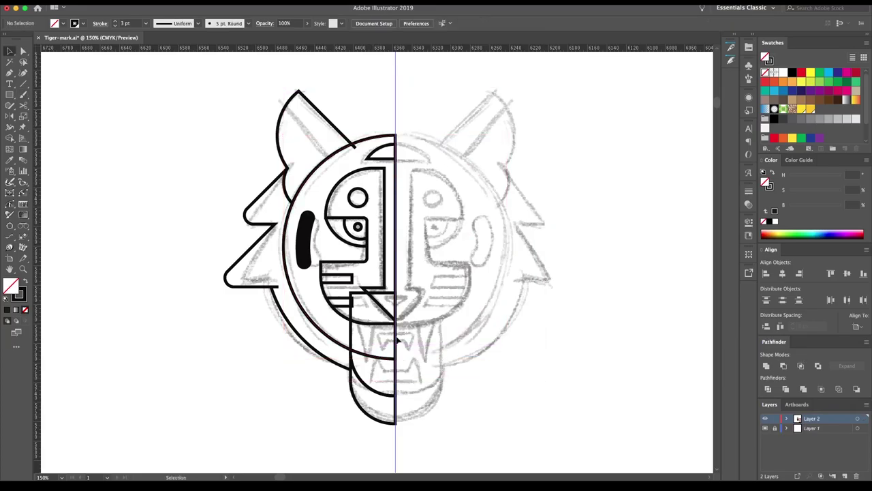
{"action": "left_click_drag", "start_coordinate": [456, 435], "coordinate": [127, 121]}
{"action": "key", "text": "shift+m"}
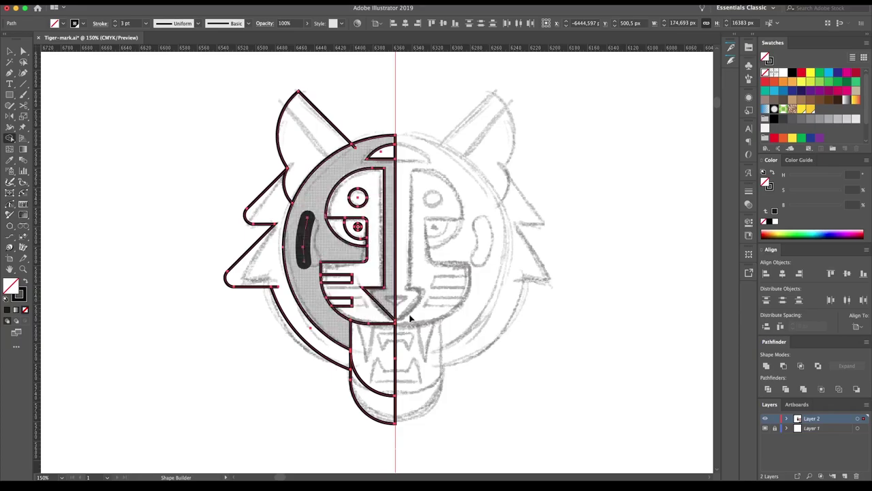
{"action": "key", "text": "v"}
{"action": "left_click", "coordinate": [430, 323]}
- Make a narrow fang triangle from a square by deleting its top point
{"action": "left_click", "coordinate": [12, 95]}
{"action": "mouse_move", "coordinate": [142, 298]}
{"action": "left_mouse_down"}
{"action": "mouse_move", "coordinate": [195, 350]}
{"action": "mouse_move", "coordinate": [205, 319]}
{"action": "mouse_move", "coordinate": [180, 340]}
{"action": "mouse_move", "coordinate": [405, 355]}
{"action": "mouse_move", "coordinate": [368, 338]}
{"action": "left_mouse_up"}
{"action": "key", "text": "a"}
{"action": "left_click", "coordinate": [170, 282]}
{"action": "key", "text": "Delete"}
{"action": "key", "text": "ctrl+j"}
{"action": "key", "text": "v"}
- Place a second, smaller tooth triangle beside the fang
{"action": "scroll", "coordinate": [443, 357], "scroll_direction": "up", "scroll_amount": 3}
{"action": "mouse_move", "coordinate": [309, 324]}
{"action": "left_mouse_down"}
{"action": "mouse_move", "coordinate": [339, 325]}
{"action": "mouse_move", "coordinate": [326, 320]}
{"action": "left_mouse_up"}
{"action": "key", "text": "ctrl+shift+a"}
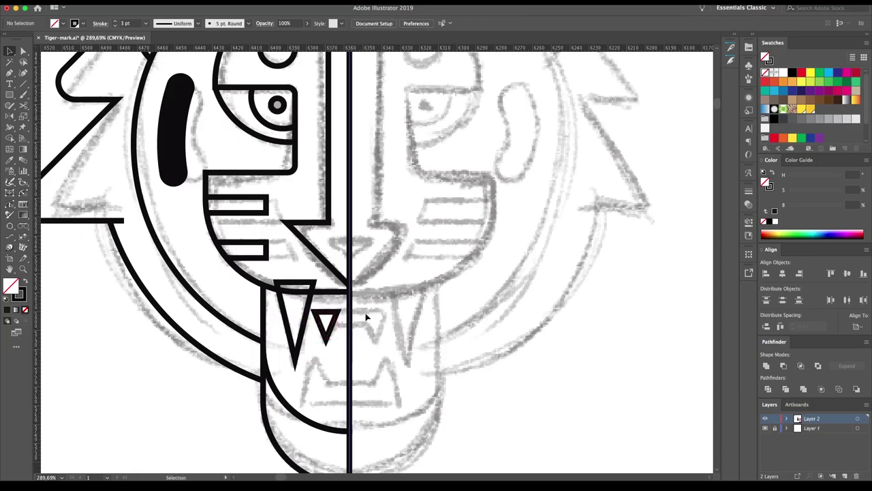
- Add an anchor at the tooth's corner, then review the artwork's stroke settings
{"action": "left_click", "coordinate": [315, 313]}
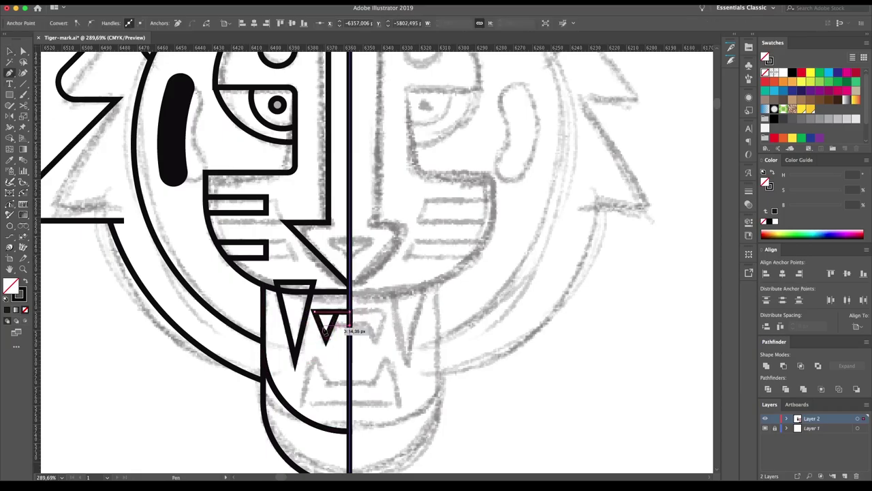
{"action": "key", "text": "v"}
{"action": "key", "text": "ctrl+shift+a"}
{"action": "key", "text": "ctrl+minus"}
{"action": "key", "text": "ctrl+minus"}
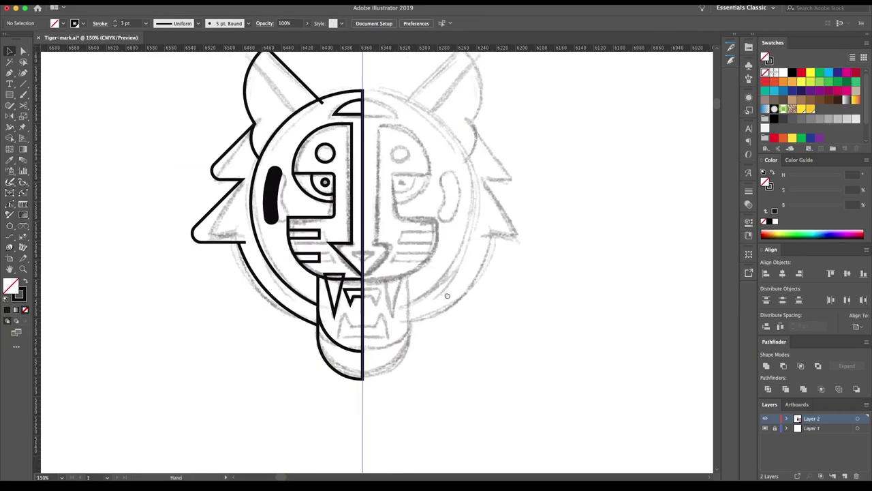
{"action": "key", "text": "a"}
{"action": "key", "text": "ctrl+a"}
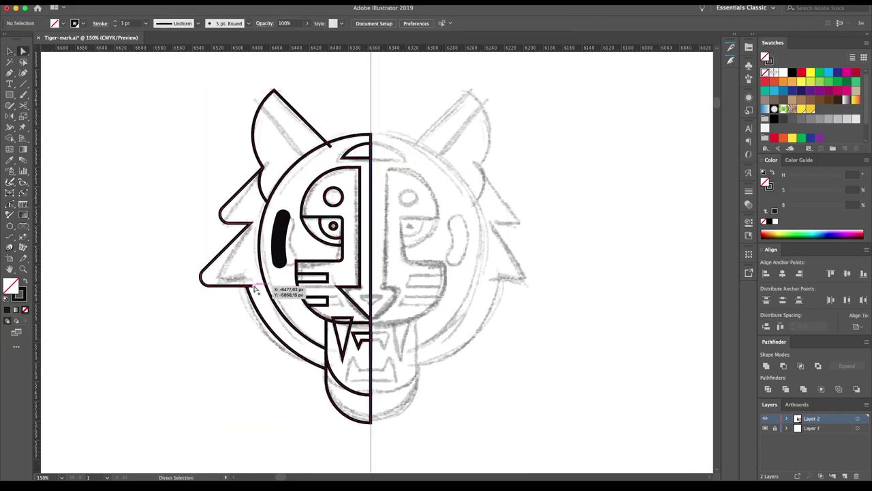
{"action": "key", "text": "v"}
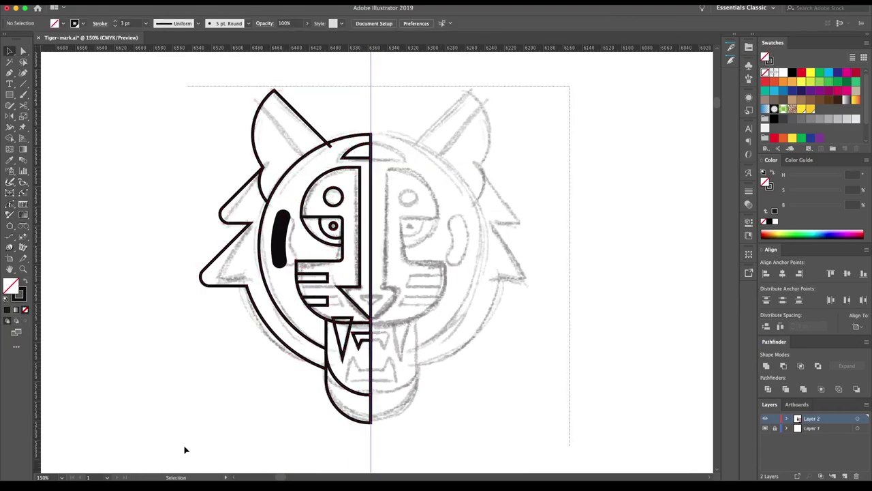
{"action": "key", "text": "ctrl+a"}
{"action": "left_click", "coordinate": [748, 192]}
{"action": "left_click", "coordinate": [437, 293]}
{"action": "left_click_drag", "start_coordinate": [523, 77], "coordinate": [171, 454]}
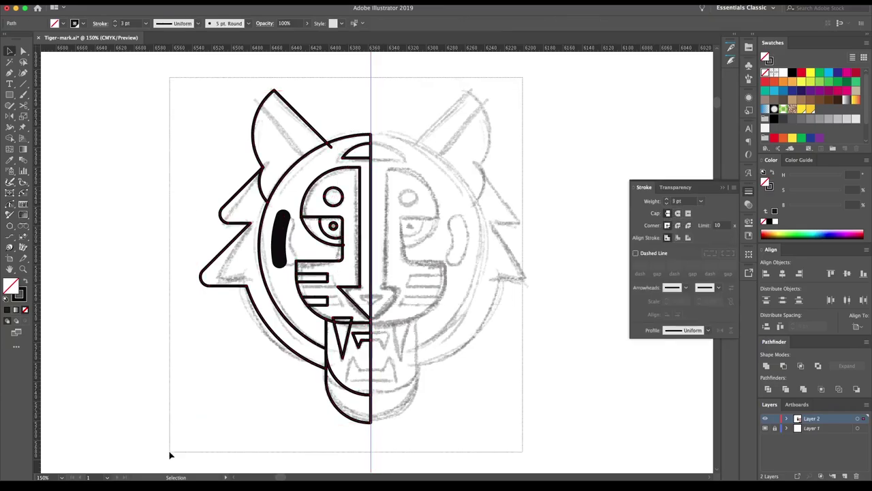
{"action": "left_click", "coordinate": [443, 314]}
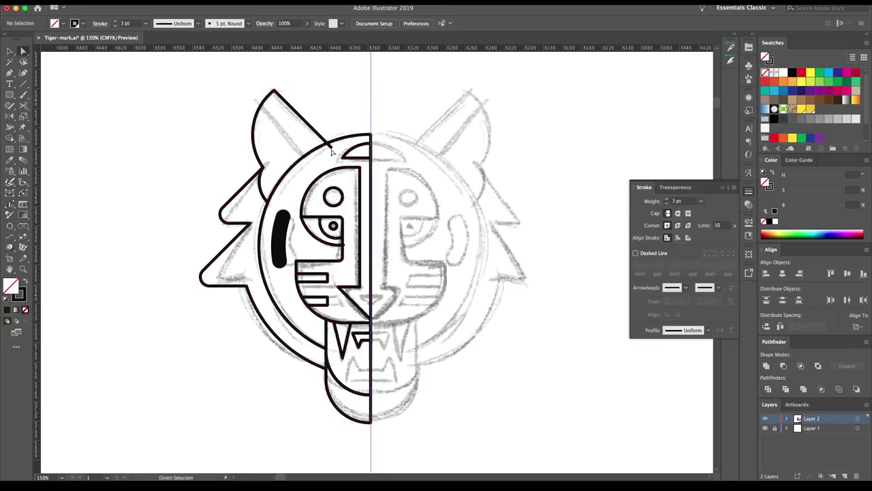
- Draw a diagonal inner-ear line across the left ear and split the shapes with Shape Builder
{"action": "key", "text": "backslash"}
{"action": "left_click_drag", "start_coordinate": [250, 96], "coordinate": [315, 157]}
{"action": "key", "text": "ctrl+a"}
{"action": "key", "text": "shift+m"}
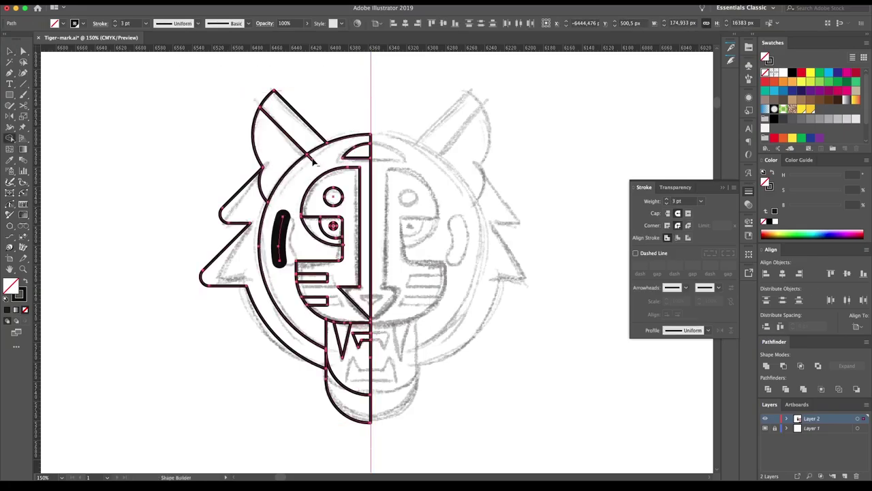
{"action": "left_click_drag", "start_coordinate": [528, 64], "coordinate": [189, 439]}
{"action": "key", "text": "v"}
- Reflect a copy of the left half across the centre guide onto the right
{"action": "left_click_drag", "start_coordinate": [261, 345], "coordinate": [263, 348]}
{"action": "left_click", "coordinate": [373, 136], "text": "alt"}
{"action": "key", "text": "ctrl+shift+a"}
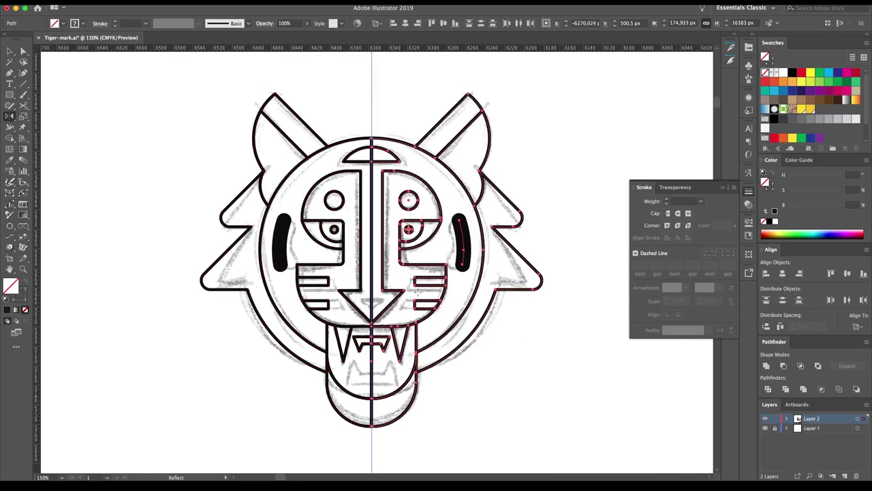
{"action": "key", "text": "v"}
- Mirror a copy of the lower tooth triangle to the right and nudge the tooth pair up
{"action": "left_click_drag", "start_coordinate": [368, 388], "coordinate": [408, 389]}
{"action": "mouse_move", "coordinate": [409, 286]}
{"action": "left_mouse_down"}
{"action": "mouse_move", "coordinate": [409, 380]}
{"action": "mouse_move", "coordinate": [368, 370]}
{"action": "left_mouse_up"}
{"action": "left_click", "coordinate": [382, 356], "text": "alt"}
{"action": "left_click", "coordinate": [391, 302]}
{"action": "key", "text": "v"}
{"action": "left_click_drag", "start_coordinate": [367, 357], "coordinate": [366, 353]}
{"action": "key", "text": "super+1"}
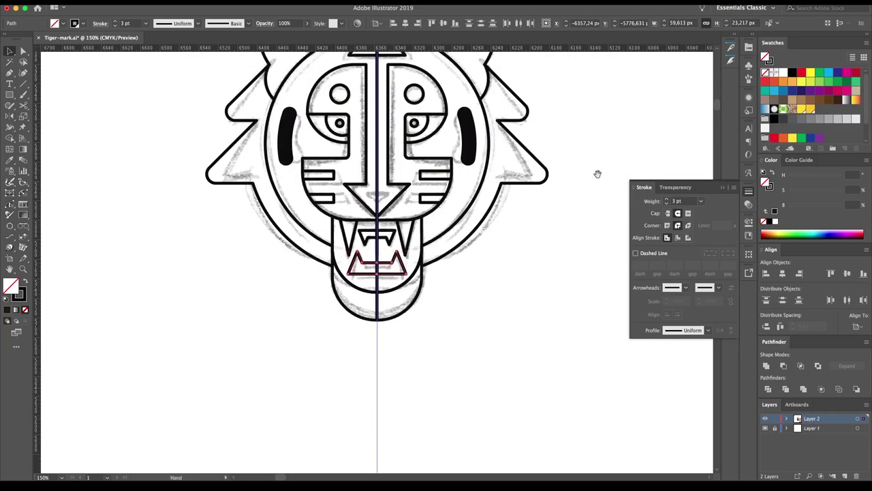
{"action": "key", "text": "super+a"}
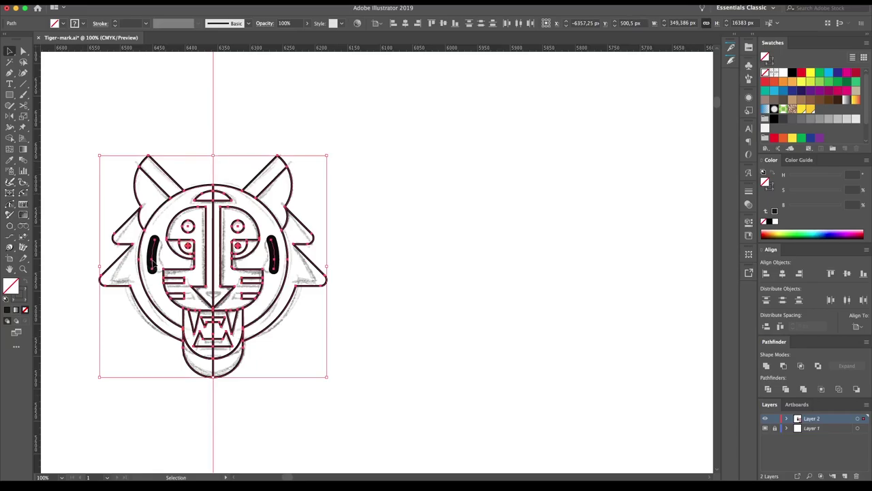
- Duplicate the whole tiger to the right and expand the copy's strokes
{"action": "left_click_drag", "start_coordinate": [399, 136], "coordinate": [86, 420]}
{"action": "left_click_drag", "start_coordinate": [221, 302], "coordinate": [504, 302]}
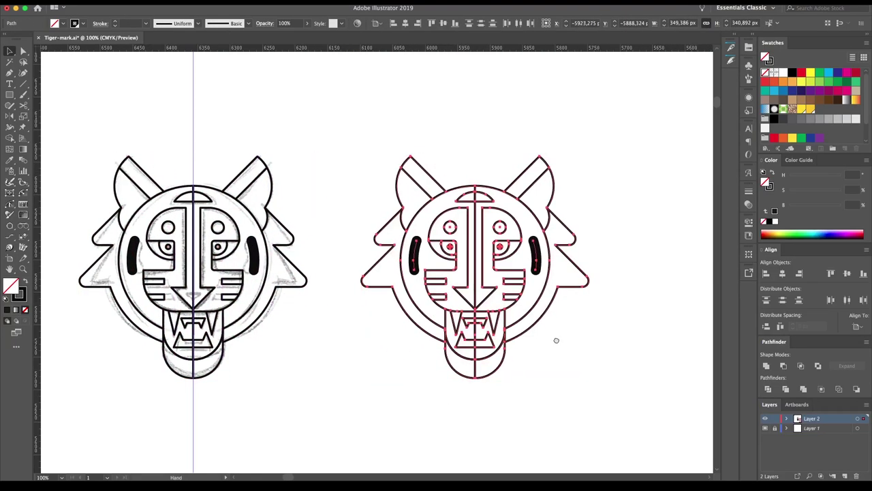
{"action": "scroll", "coordinate": [555, 341], "scroll_direction": "right", "scroll_amount": 3}
{"action": "left_click", "coordinate": [456, 302]}
{"action": "left_click", "coordinate": [585, 246]}
- Expand the copy's eye stroke with Object > Expand
{"action": "left_click", "coordinate": [347, 256]}
{"action": "left_click", "coordinate": [109, 2]}
{"action": "left_click", "coordinate": [122, 102]}
{"action": "left_click", "coordinate": [464, 296]}
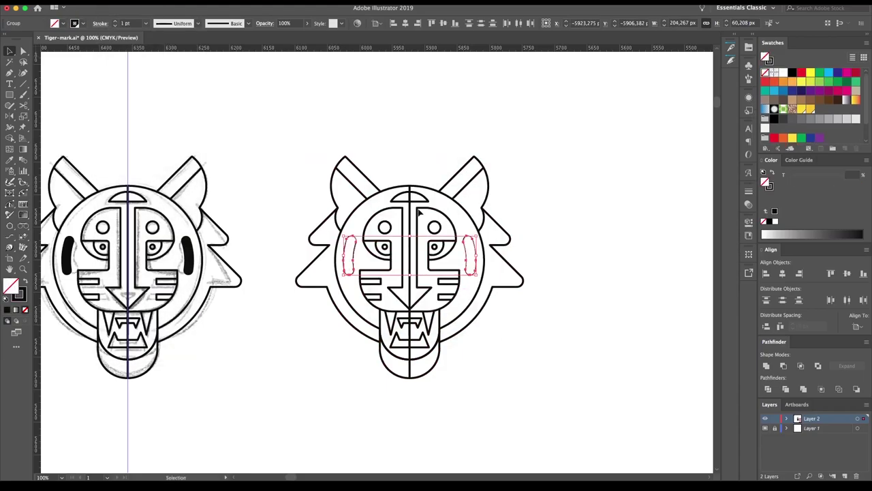
{"action": "scroll", "coordinate": [482, 259], "scroll_direction": "up", "scroll_amount": 3}
- Snap the lower jaw's centre anchor exactly onto the centre guide
{"action": "left_click_drag", "start_coordinate": [439, 441], "coordinate": [354, 419]}
{"action": "key", "text": "a"}
{"action": "scroll", "coordinate": [396, 409], "scroll_direction": "up", "scroll_amount": 5}
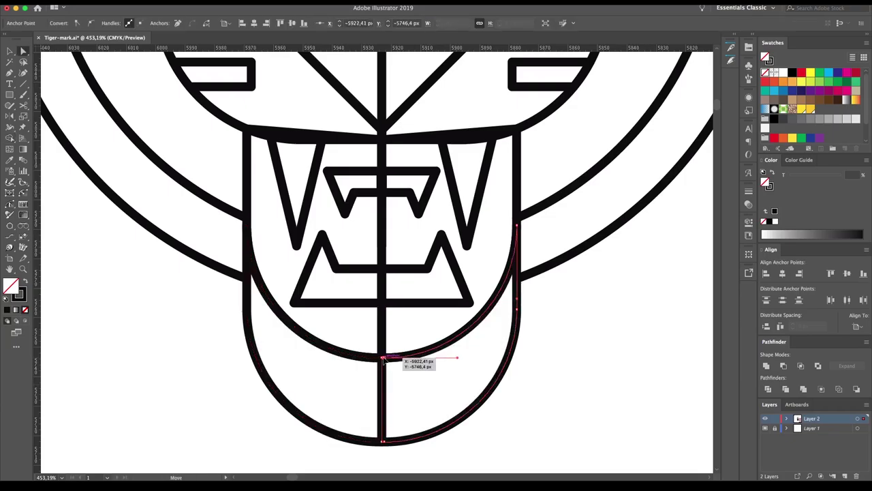
{"action": "key", "text": "v"}
{"action": "left_click", "coordinate": [419, 341]}
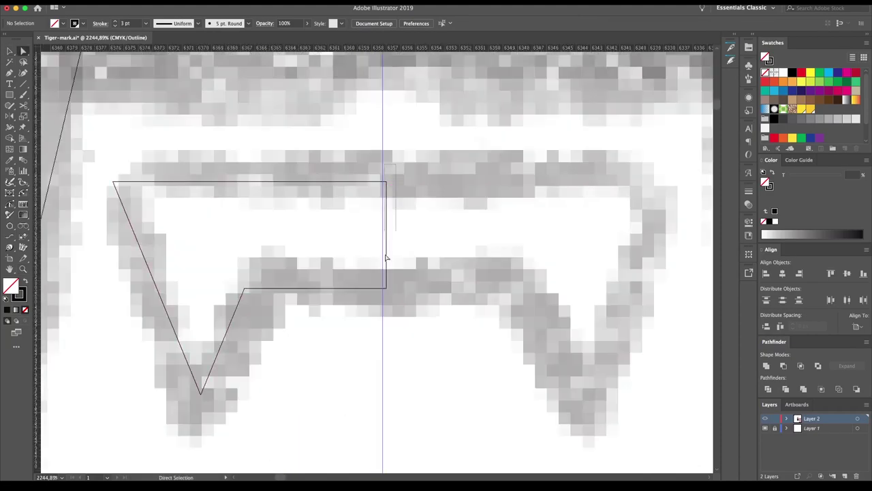
{"action": "key", "text": "a"}
{"action": "left_click", "coordinate": [382, 182]}
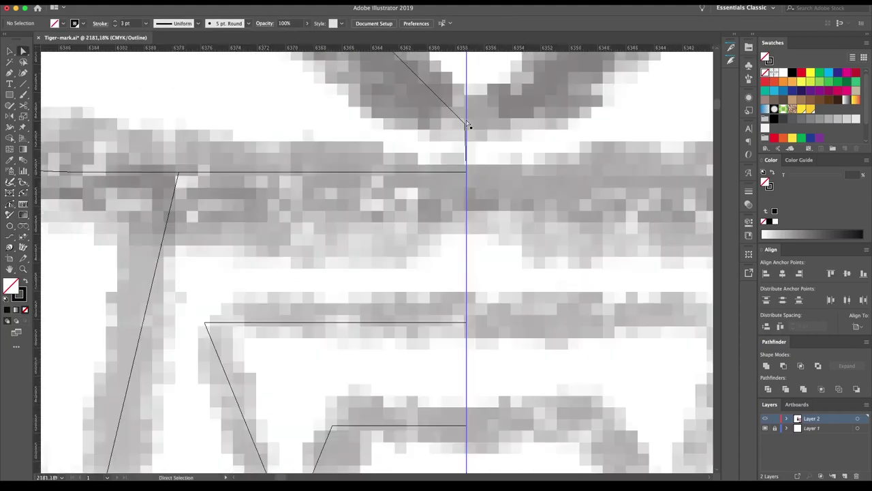
{"action": "left_click_drag", "start_coordinate": [466, 124], "coordinate": [468, 129]}
- Reflect the left half in Outline mode, drag a full copy right, and pull out the chin
{"action": "left_click_drag", "start_coordinate": [356, 384], "coordinate": [355, 384]}
{"action": "key", "text": "ctrl+1"}
{"action": "key", "text": "ctrl+y"}
{"action": "key", "text": "ctrl+a"}
{"action": "key", "text": "o"}
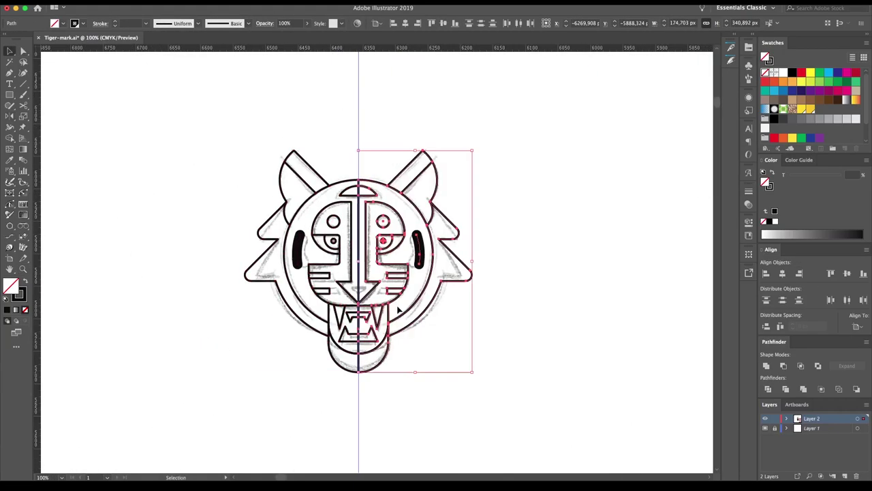
{"action": "key", "text": "ctrl+a"}
{"action": "left_click_drag", "start_coordinate": [259, 250], "coordinate": [489, 250]}
{"action": "key", "text": "ctrl+shift+a"}
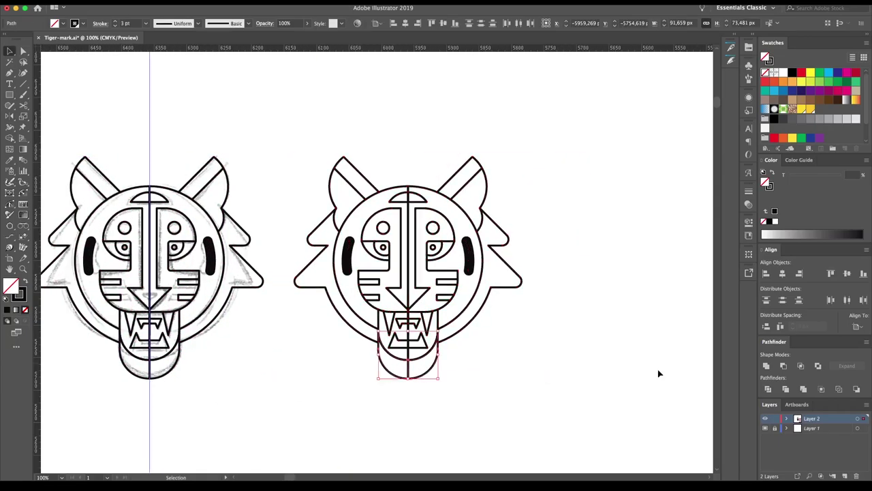
{"action": "left_click_drag", "start_coordinate": [413, 382], "coordinate": [558, 386]}
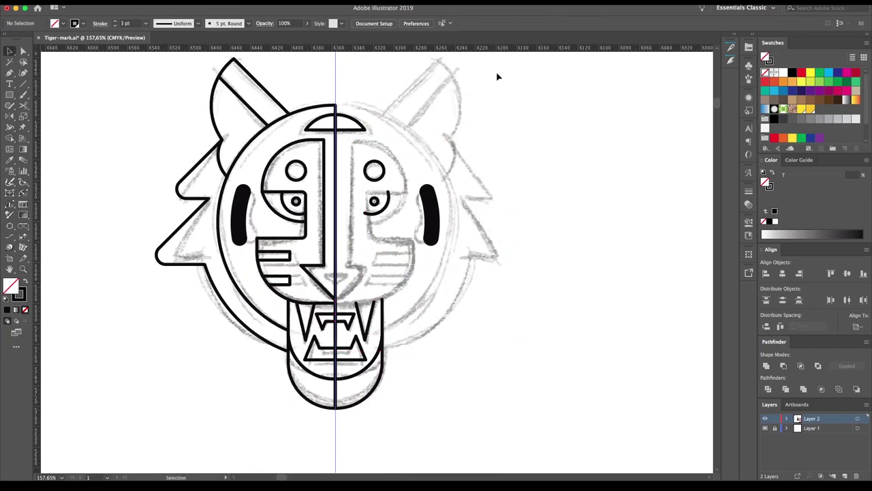
- Reflect a vertical copy of the chin half
{"action": "left_click", "coordinate": [334, 394]}
{"action": "left_click_drag", "start_coordinate": [334, 394], "coordinate": [414, 218]}
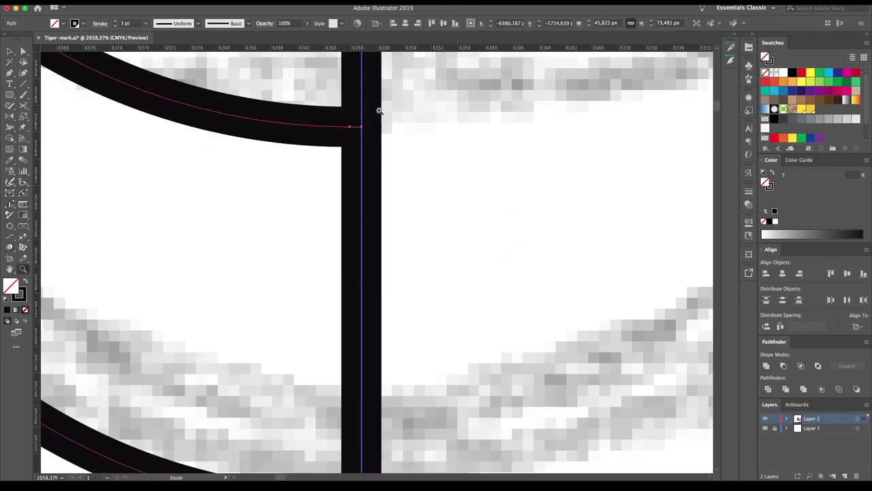
{"action": "key", "text": "o"}
{"action": "left_click", "coordinate": [350, 394], "text": "alt"}
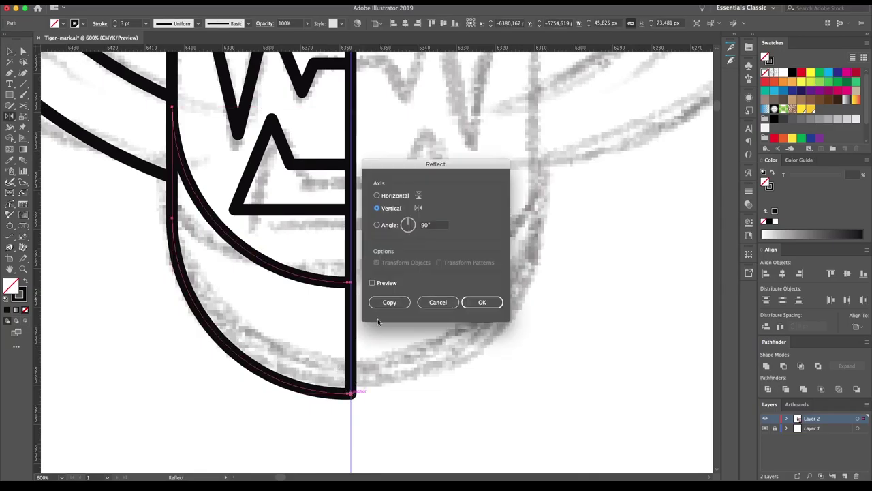
{"action": "left_click", "coordinate": [389, 304]}
- Reflect a vertical copy of the left-half line art to complete the head
{"action": "key", "text": "ctrl+minus"}
{"action": "key", "text": "ctrl+minus"}
{"action": "key", "text": "ctrl+minus"}
{"action": "key", "text": "ctrl+minus"}
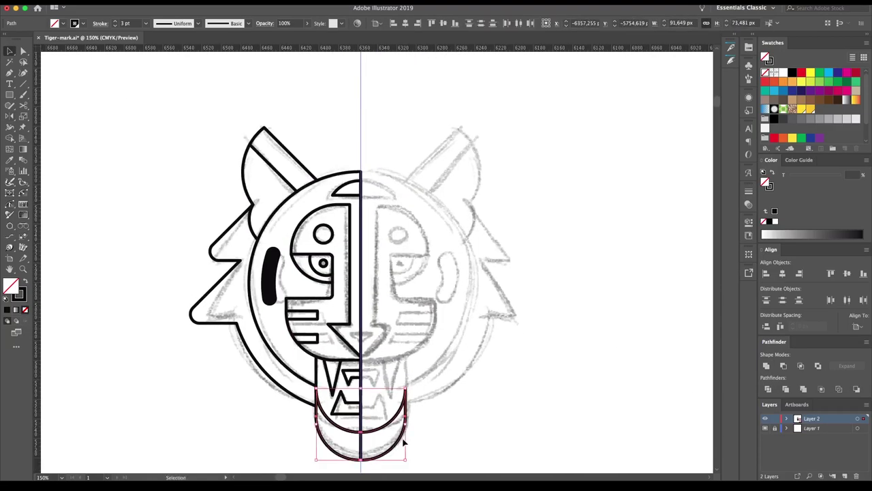
{"action": "left_click_drag", "start_coordinate": [522, 98], "coordinate": [225, 350]}
{"action": "key", "text": "ctrl+plus"}
{"action": "key", "text": "ctrl+plus"}
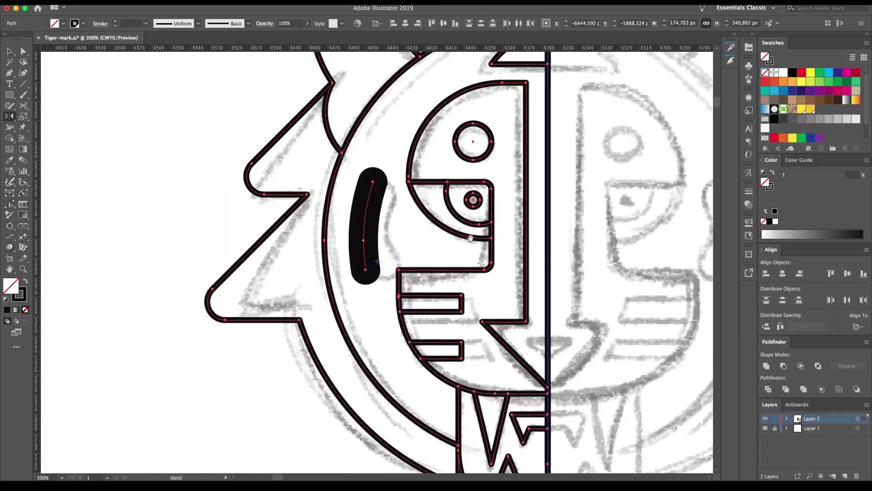
{"action": "key", "text": "o"}
{"action": "left_click", "coordinate": [375, 429], "text": "alt"}
{"action": "left_click", "coordinate": [390, 304]}
- Unite the two chin halves into one shape with Pathfinder
{"action": "key", "text": "v"}
{"action": "left_click", "coordinate": [405, 397]}
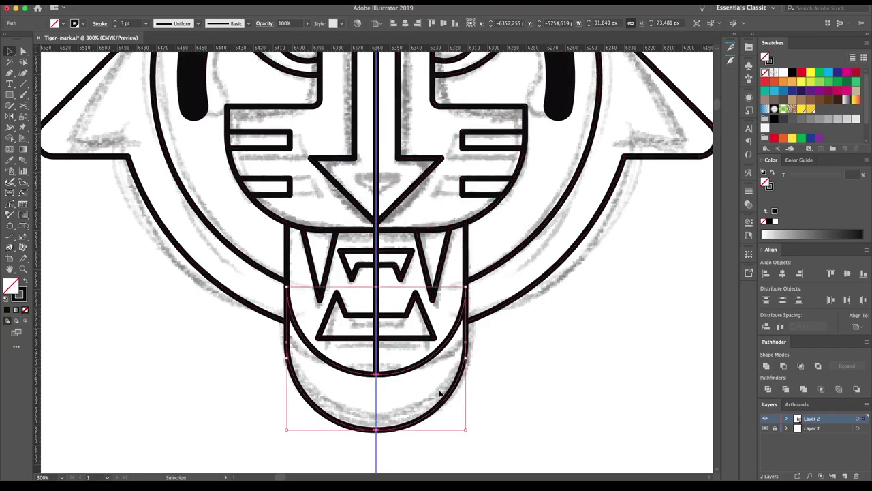
{"action": "left_click", "coordinate": [768, 366]}
{"action": "left_click", "coordinate": [547, 404]}
{"action": "key", "text": "ctrl+minus"}
{"action": "key", "text": "ctrl+minus"}
{"action": "key", "text": "ctrl+minus"}
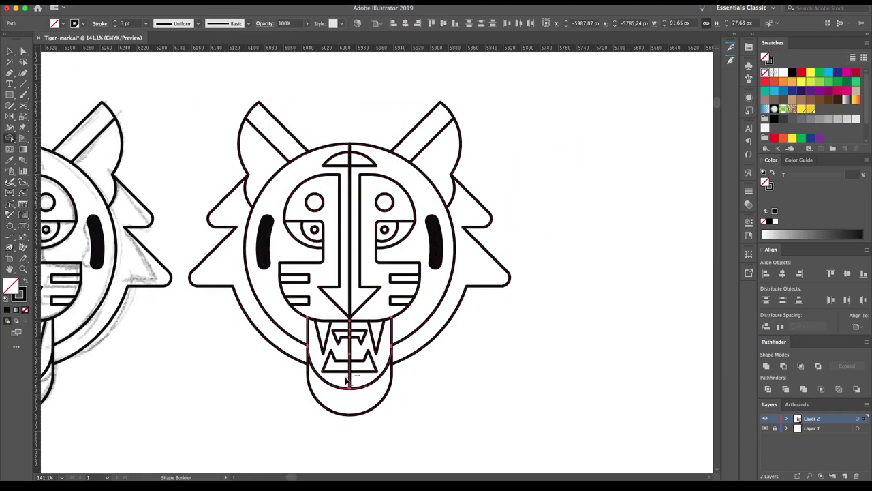
- Release the centre nose and mouth pieces and combine them into a compound path
{"action": "key", "text": "v"}
{"action": "left_click", "coordinate": [415, 428]}
{"action": "key", "text": "ctrl+a"}
{"action": "key", "text": "shift+m"}
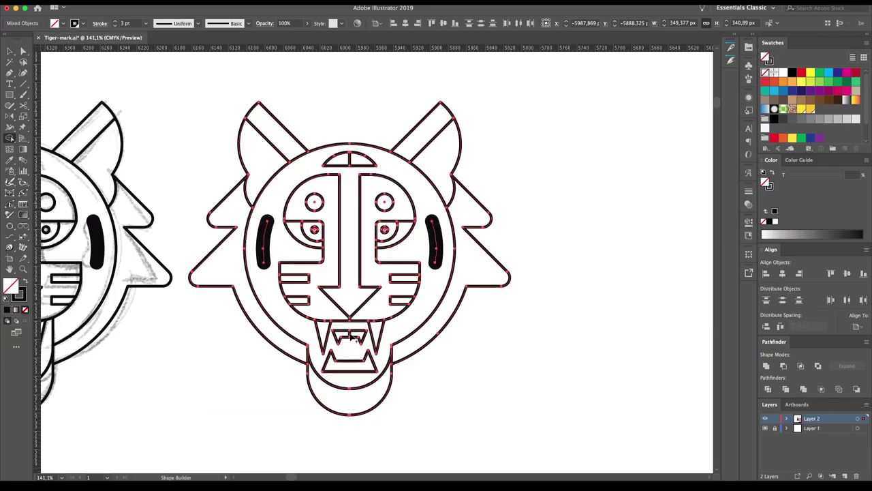
{"action": "scroll", "coordinate": [361, 405], "scroll_direction": "up", "scroll_amount": 5}
{"action": "left_click", "coordinate": [313, 154]}
{"action": "right_click", "coordinate": [280, 176]}
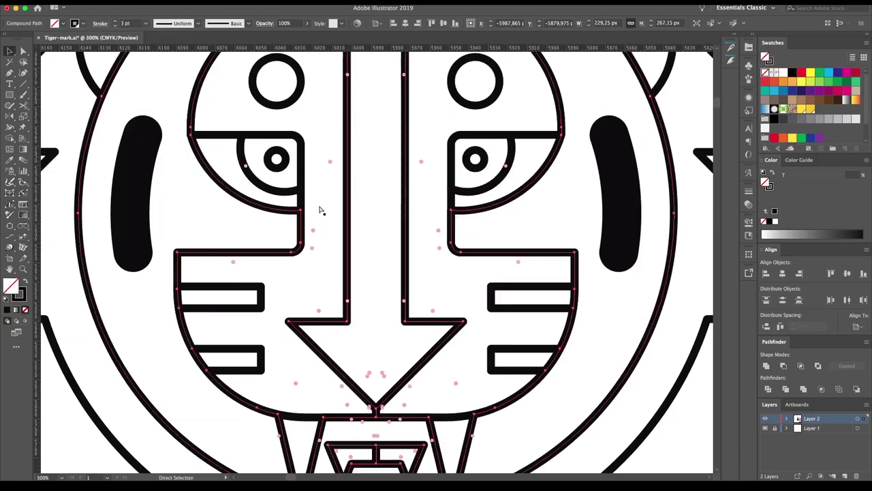
{"action": "right_click", "coordinate": [400, 265]}
{"action": "left_click", "coordinate": [423, 332]}
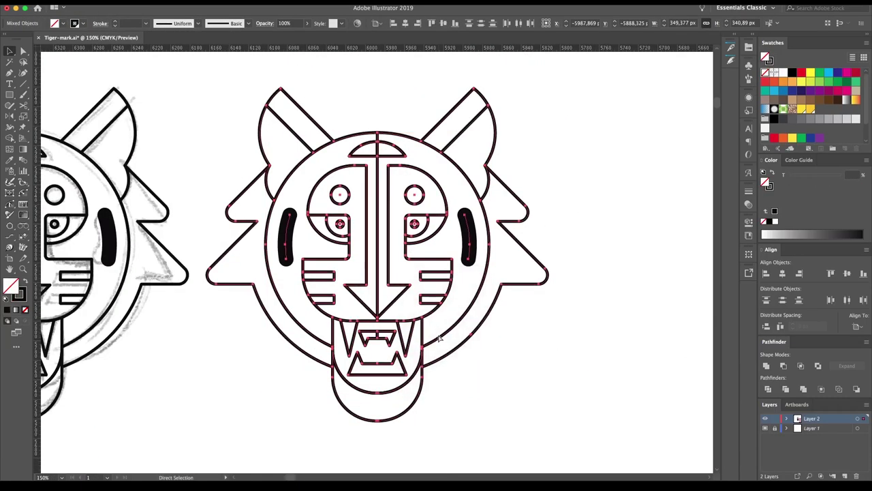
{"action": "key", "text": "ctrl+8"}
{"action": "left_click_drag", "start_coordinate": [382, 286], "coordinate": [486, 311]}
{"action": "key", "text": "ctrl+z"}
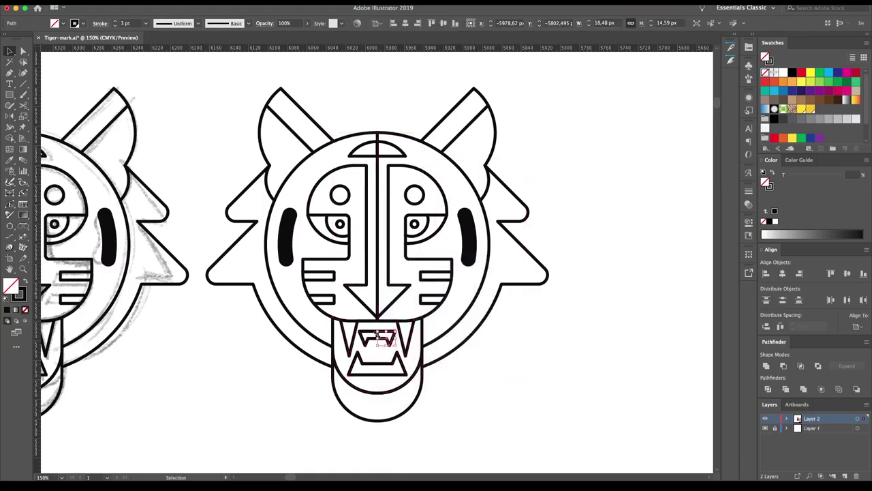
- Delete the centre line inside the mouth
{"action": "left_click", "coordinate": [369, 340]}
{"action": "left_click", "coordinate": [370, 340]}
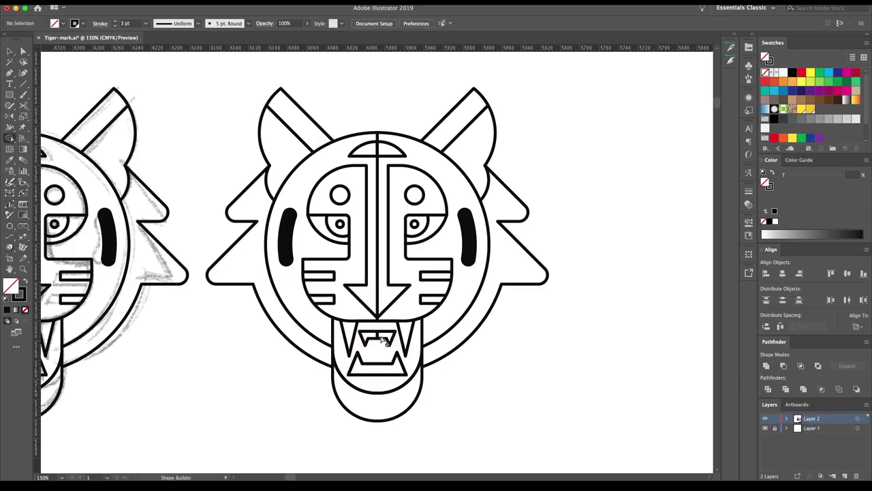
{"action": "scroll", "coordinate": [385, 341], "scroll_direction": "up", "scroll_amount": 10, "text": "alt"}
{"action": "key", "text": "a"}
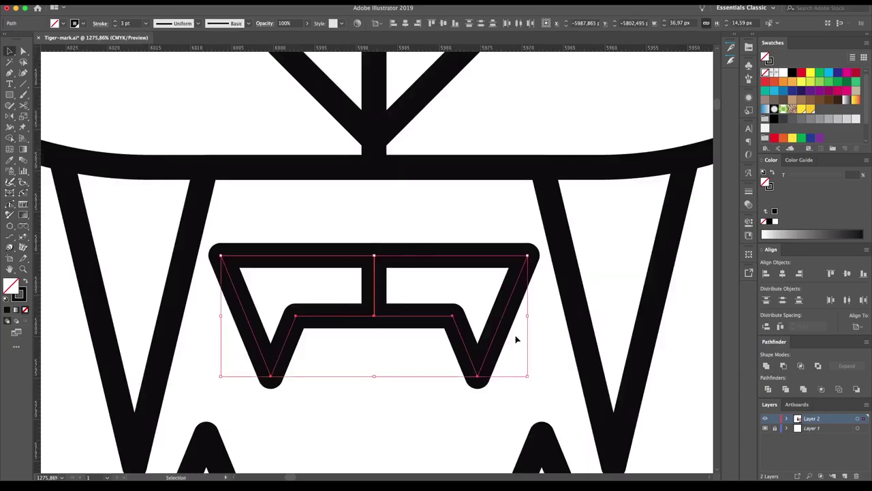
{"action": "scroll", "coordinate": [392, 273], "scroll_direction": "down", "scroll_amount": 10, "text": "alt"}
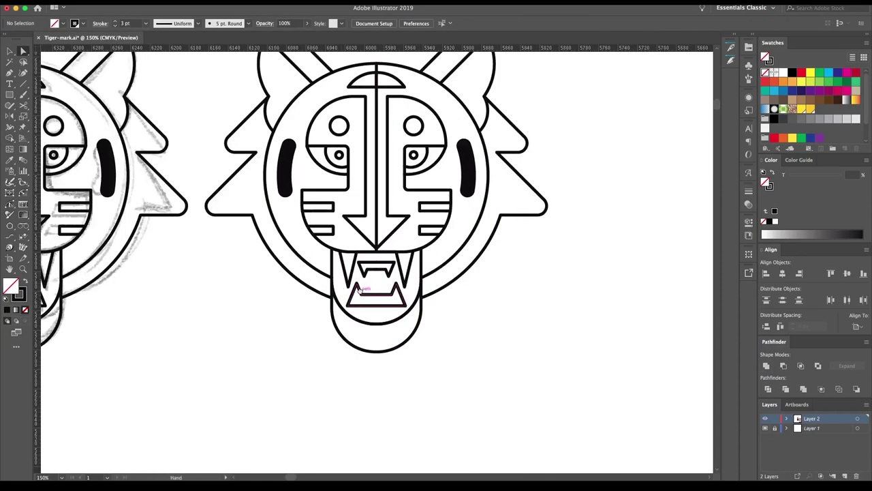
{"action": "left_click", "coordinate": [392, 268]}
{"action": "key", "text": "Delete"}
- Group the cheek stripes and give them a white fill with a black outline
{"action": "left_click", "coordinate": [390, 117]}
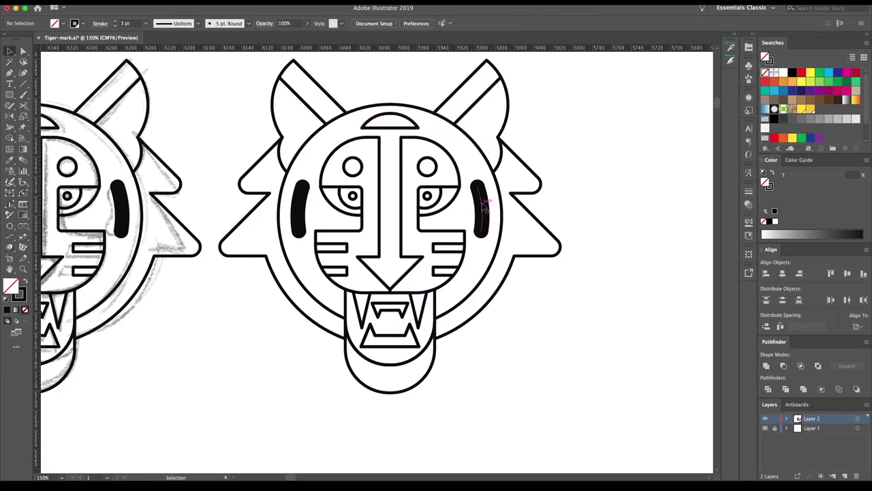
{"action": "left_click", "coordinate": [302, 202], "text": "shift"}
{"action": "key", "text": "ctrl+g"}
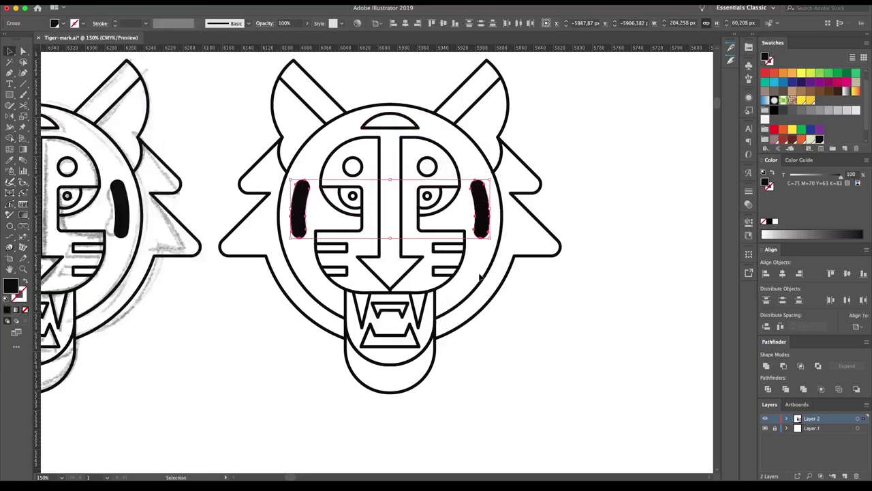
{"action": "left_click", "coordinate": [461, 267]}
{"action": "key", "text": "ctrl+minus"}
{"action": "key", "text": "v"}
{"action": "left_click_drag", "start_coordinate": [497, 136], "coordinate": [253, 357]}
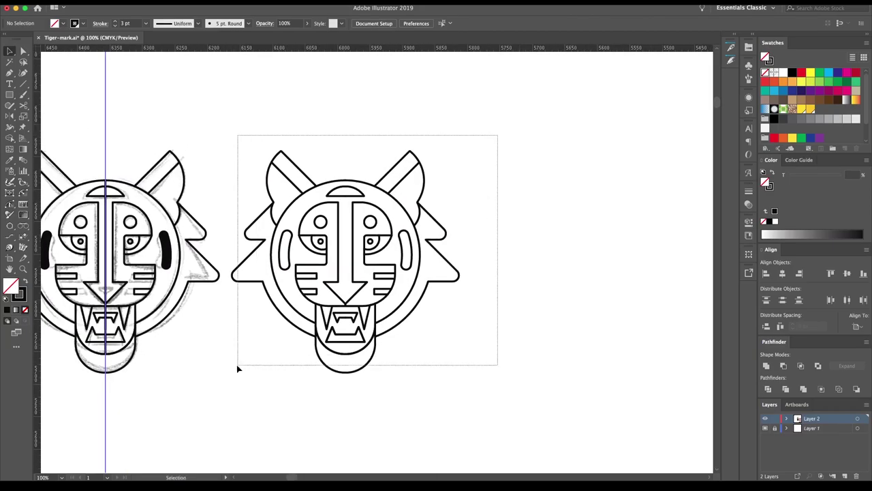
- Duplicate the tiger and Live Paint the face orange, with cream inner face, chin and mane
{"action": "left_click_drag", "start_coordinate": [342, 326], "coordinate": [587, 321]}
{"action": "key", "text": "ctrl+plus"}
{"action": "left_click", "coordinate": [12, 140]}
{"action": "left_click", "coordinate": [498, 203]}
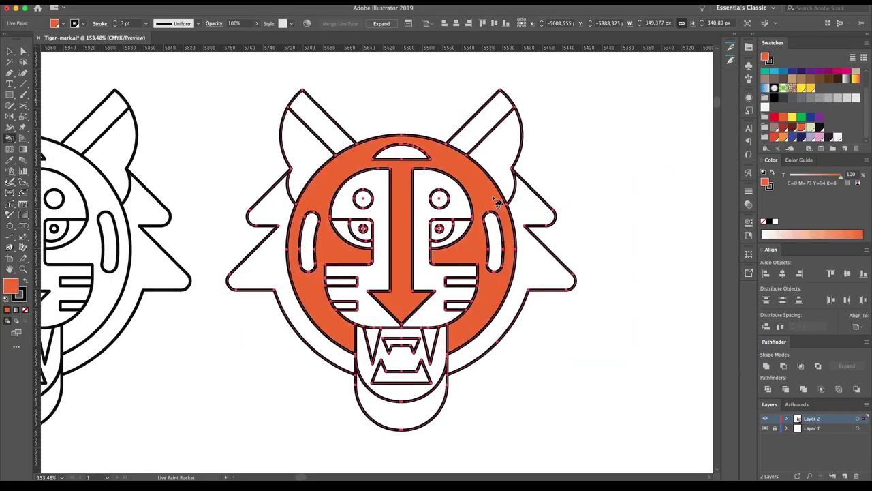
{"action": "key", "text": "Right"}
{"action": "left_click", "coordinate": [467, 188]}
{"action": "left_click", "coordinate": [380, 234]}
{"action": "left_click", "coordinate": [409, 403]}
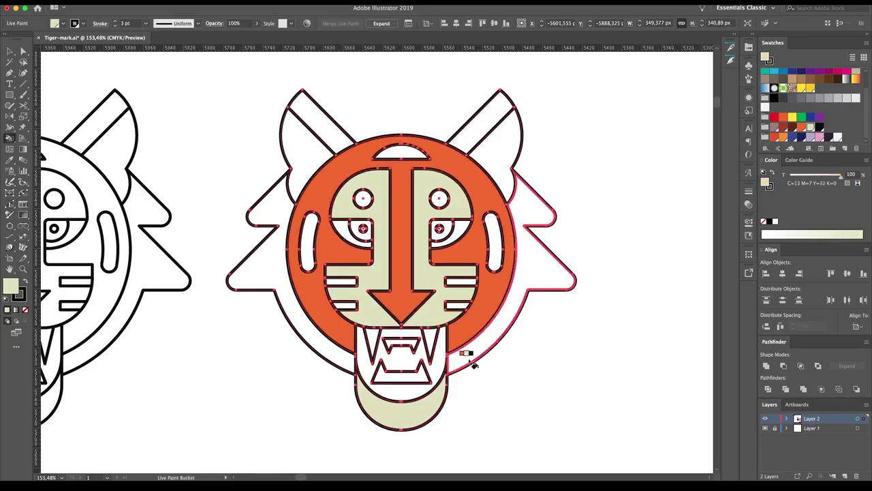
{"action": "left_click", "coordinate": [457, 364]}
- Paint ears, pupil, stripes, mouth and dome black, irises yellow, and teeth white
{"action": "key", "text": "Left"}
{"action": "left_click", "coordinate": [481, 123]}
{"action": "left_click", "coordinate": [313, 136]}
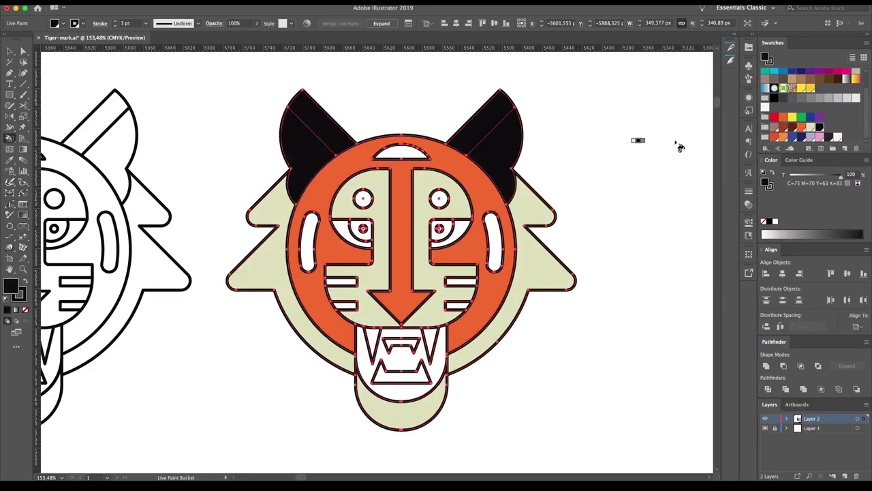
{"action": "left_click", "coordinate": [439, 228]}
{"action": "left_click", "coordinate": [363, 228]}
{"action": "left_click", "coordinate": [820, 128]}
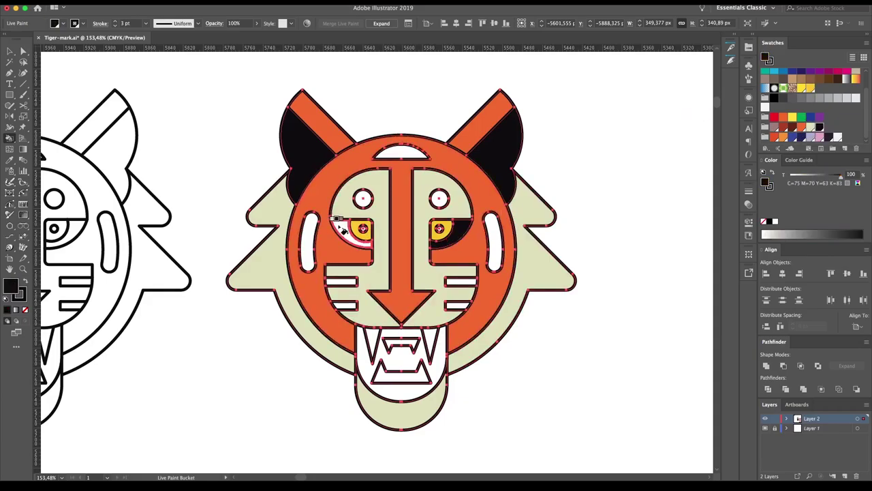
{"action": "left_click", "coordinate": [364, 197]}
{"action": "left_click_drag", "start_coordinate": [341, 280], "coordinate": [346, 305]}
{"action": "left_click_drag", "start_coordinate": [460, 281], "coordinate": [460, 305]}
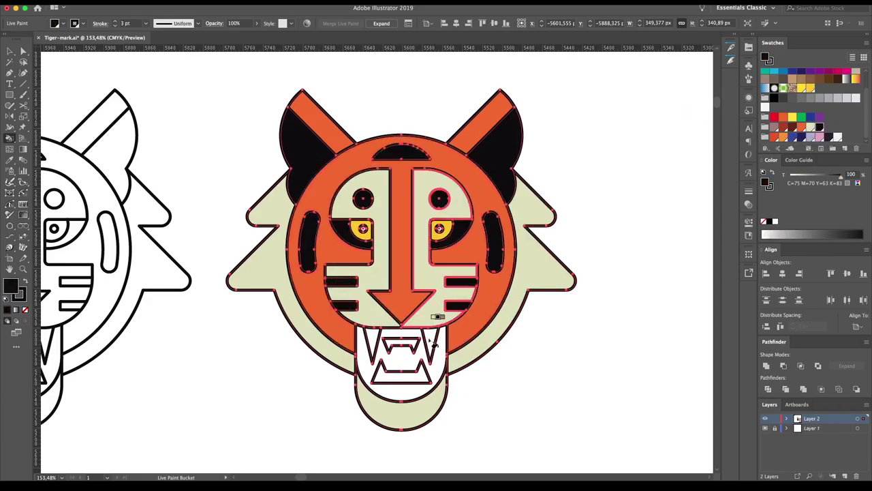
{"action": "left_click", "coordinate": [403, 354]}
{"action": "key", "text": "Right"}
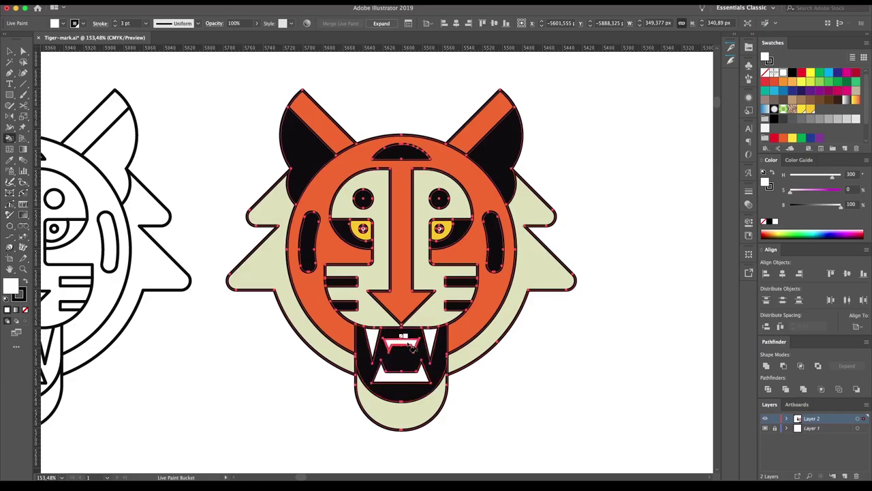
{"action": "left_click", "coordinate": [411, 346]}
- Place an expanded copy of the coloured tiger to the right with its black outlines removed
{"action": "key", "text": "ctrl+1"}
{"action": "key", "text": "v"}
{"action": "left_click", "coordinate": [287, 287]}
{"action": "left_click_drag", "start_coordinate": [287, 287], "coordinate": [540, 296]}
{"action": "left_click", "coordinate": [460, 296]}
{"action": "left_click_drag", "start_coordinate": [422, 300], "coordinate": [343, 312]}
{"action": "right_click", "coordinate": [487, 291]}
{"action": "left_click", "coordinate": [527, 355]}
{"action": "left_click", "coordinate": [594, 221]}
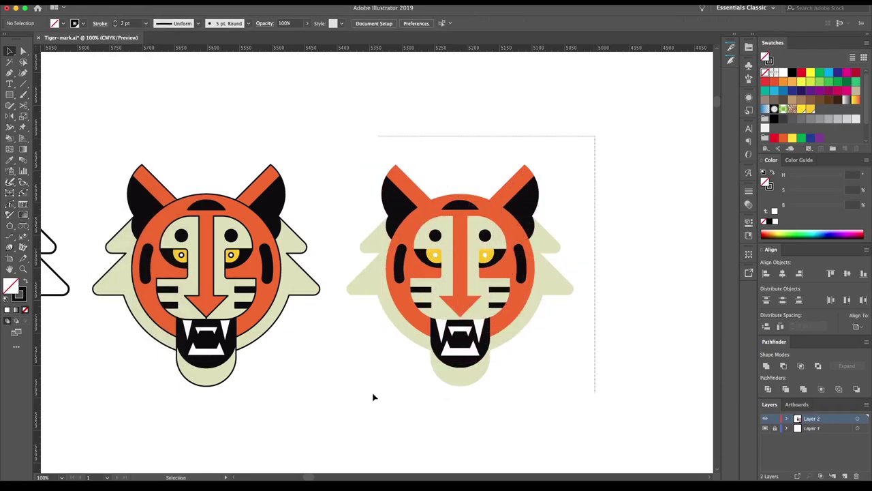
- Expand the flat tiger's live-paint group into ordinary filled shapes
{"action": "left_click_drag", "start_coordinate": [352, 207], "coordinate": [569, 286]}
{"action": "left_click_drag", "start_coordinate": [9, 127], "coordinate": [68, 150]}
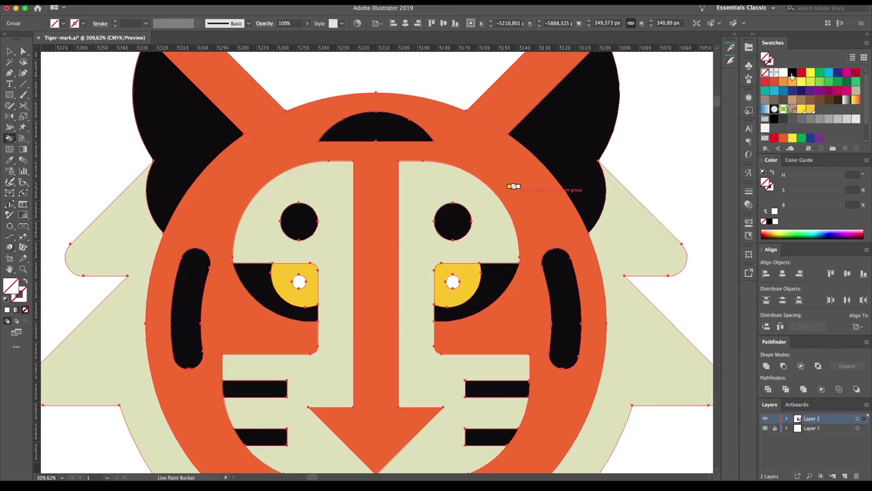
{"action": "left_click", "coordinate": [302, 278]}
{"action": "key", "text": "ctrl+minus"}
{"action": "key", "text": "ctrl+minus"}
{"action": "left_click", "coordinate": [102, 2]}
{"action": "left_click", "coordinate": [123, 109]}
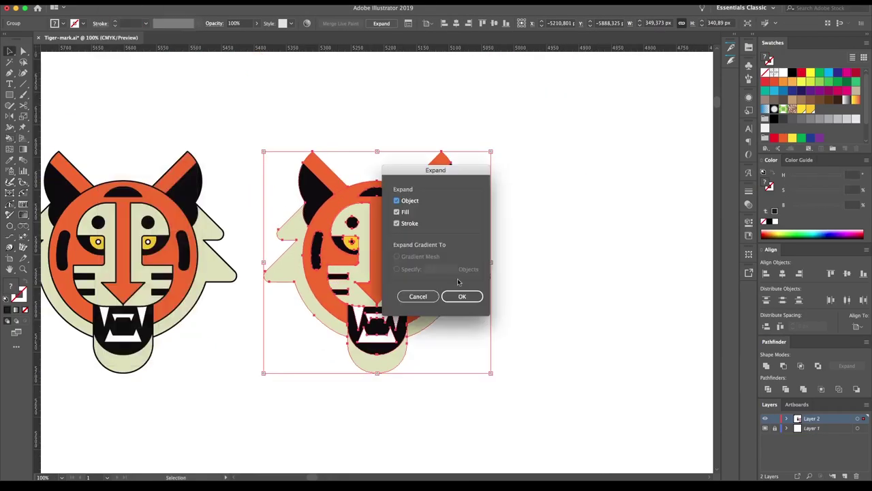
- Duplicate the flat tiger to the right and Pathfinder-unite the copy into one black silhouette
{"action": "left_click", "coordinate": [459, 296]}
{"action": "scroll", "coordinate": [409, 273], "scroll_direction": "right", "scroll_amount": 3}
{"action": "left_click_drag", "start_coordinate": [300, 293], "coordinate": [539, 293]}
{"action": "left_click", "coordinate": [766, 365]}
- Offset the silhouette outline by 20 px with round joins
{"action": "left_click", "coordinate": [103, 2]}
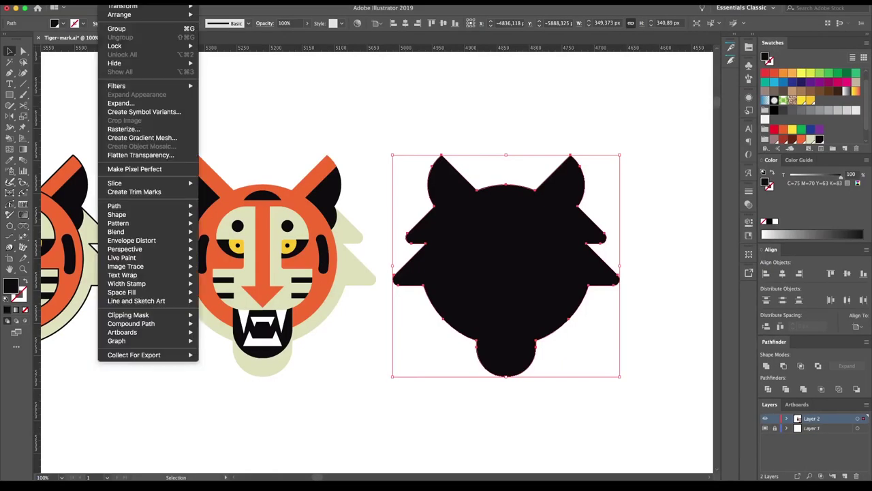
{"action": "mouse_move", "coordinate": [114, 206]}
{"action": "left_click", "coordinate": [253, 203]}
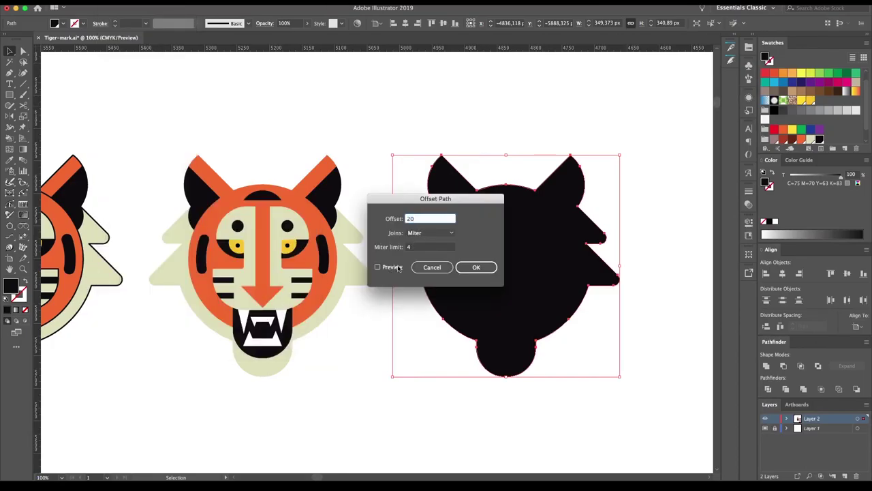
{"action": "left_click", "coordinate": [378, 267]}
{"action": "left_click", "coordinate": [422, 252]}
{"action": "left_click", "coordinate": [476, 267]}
- Place a copy of the flat tiger on top of the offset silhouette to form the sticker
{"action": "key", "text": "ctrl+shift+a"}
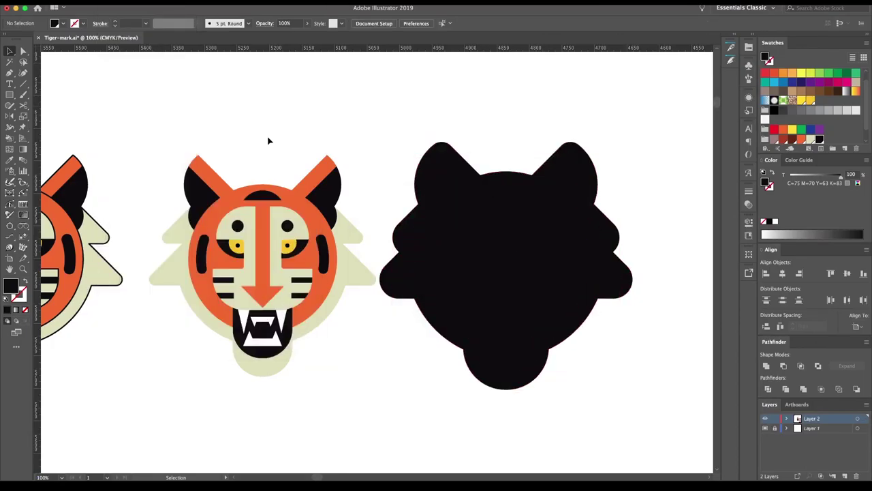
{"action": "left_click", "coordinate": [263, 273]}
{"action": "left_click_drag", "start_coordinate": [272, 273], "coordinate": [516, 273]}
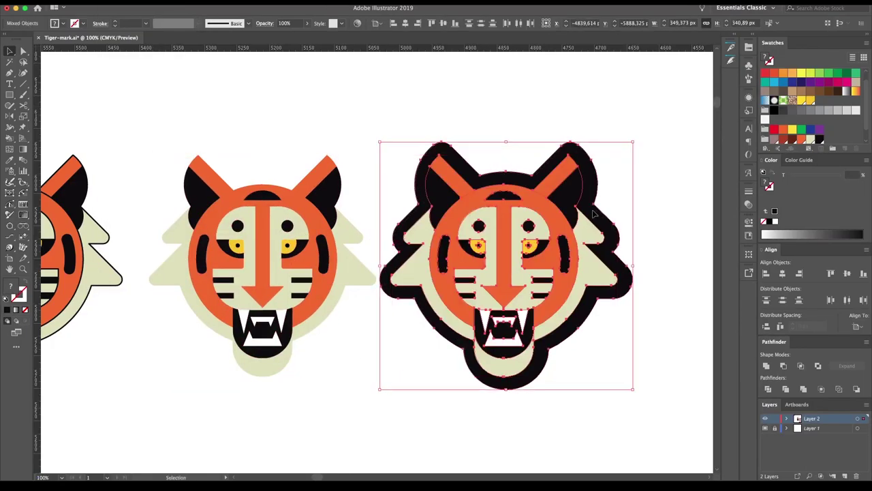
{"action": "key", "text": "ctrl+shift+a"}
{"action": "left_click_drag", "start_coordinate": [517, 119], "coordinate": [351, 133]}
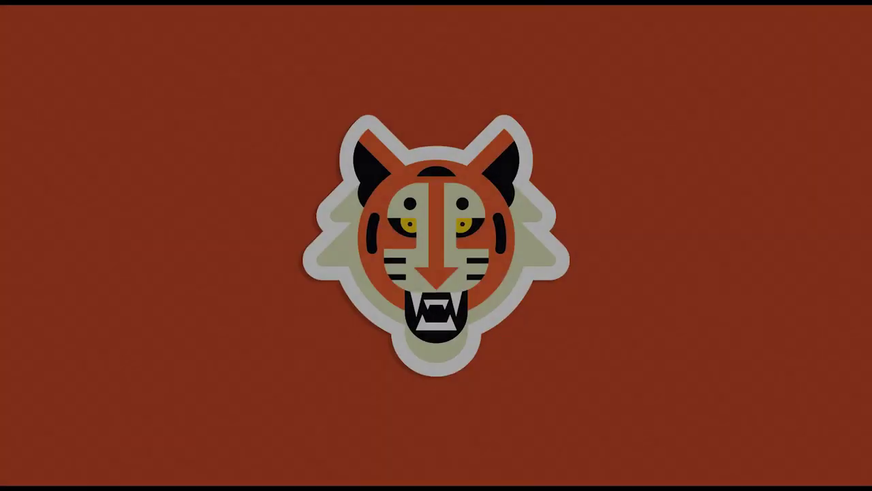